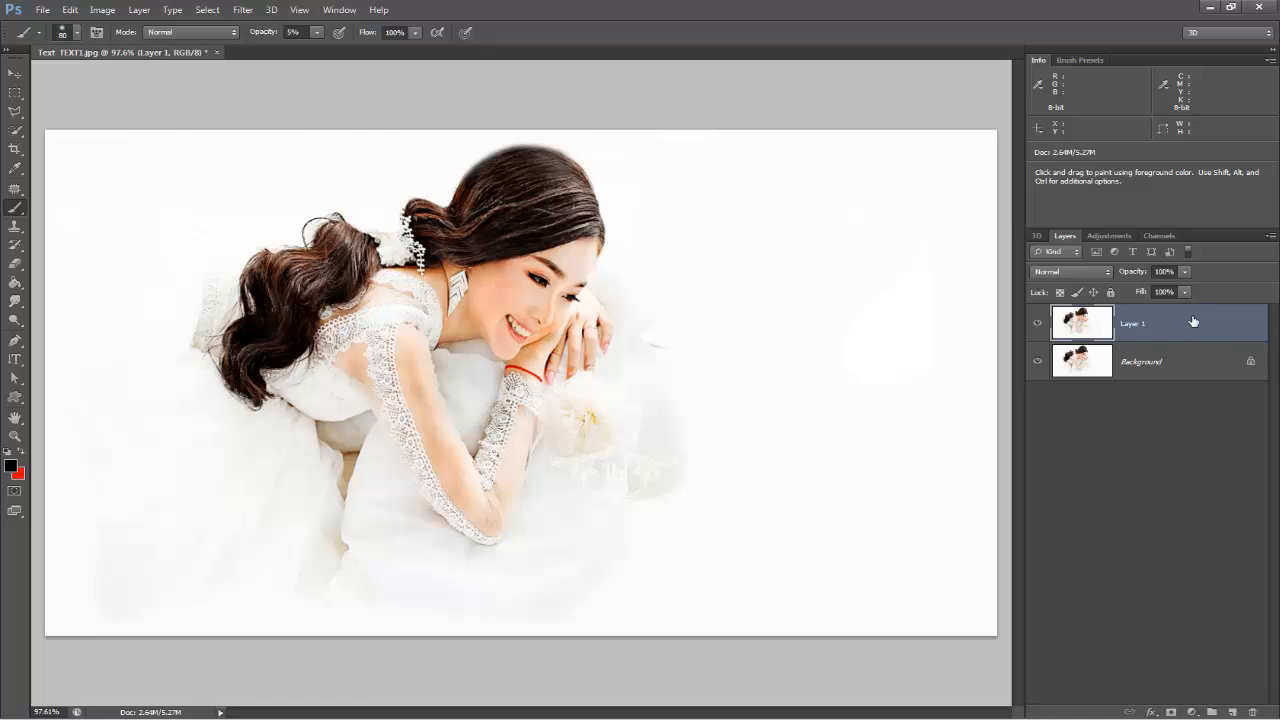
- Add the vertical text "I Love U" at 48 pt over the woman in the photo
left_click(15, 360)
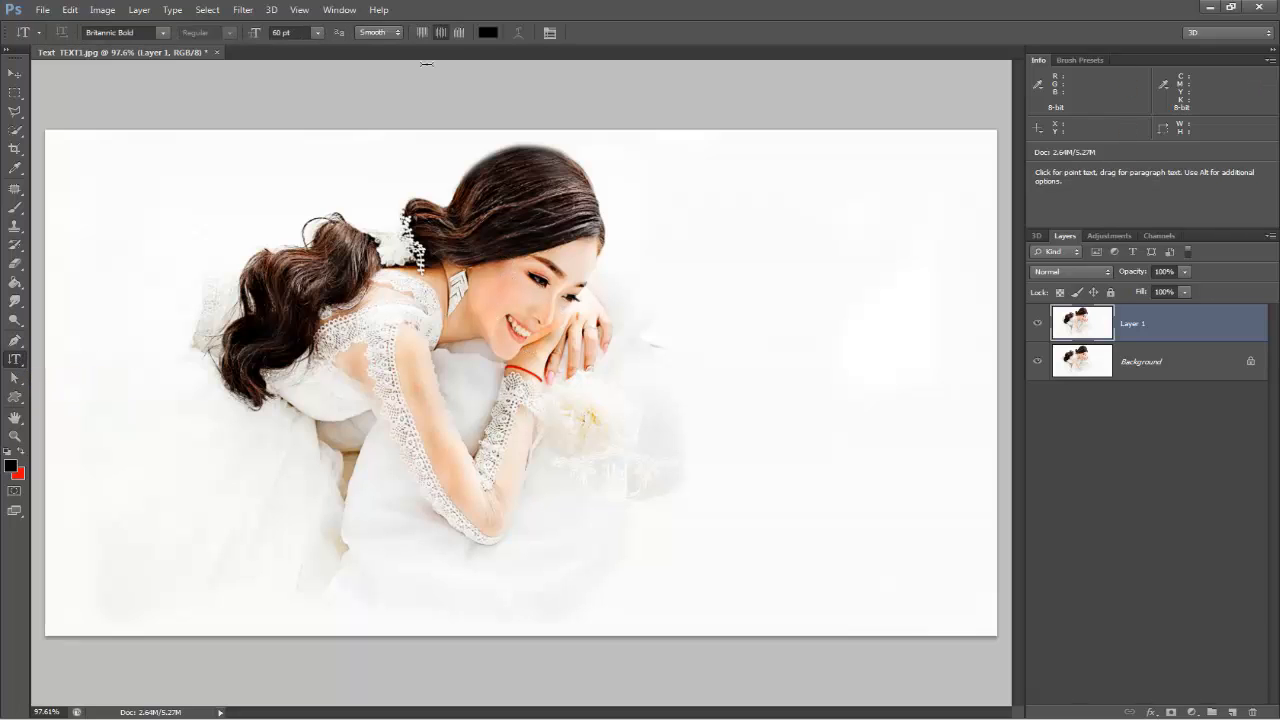
left_click(318, 34)
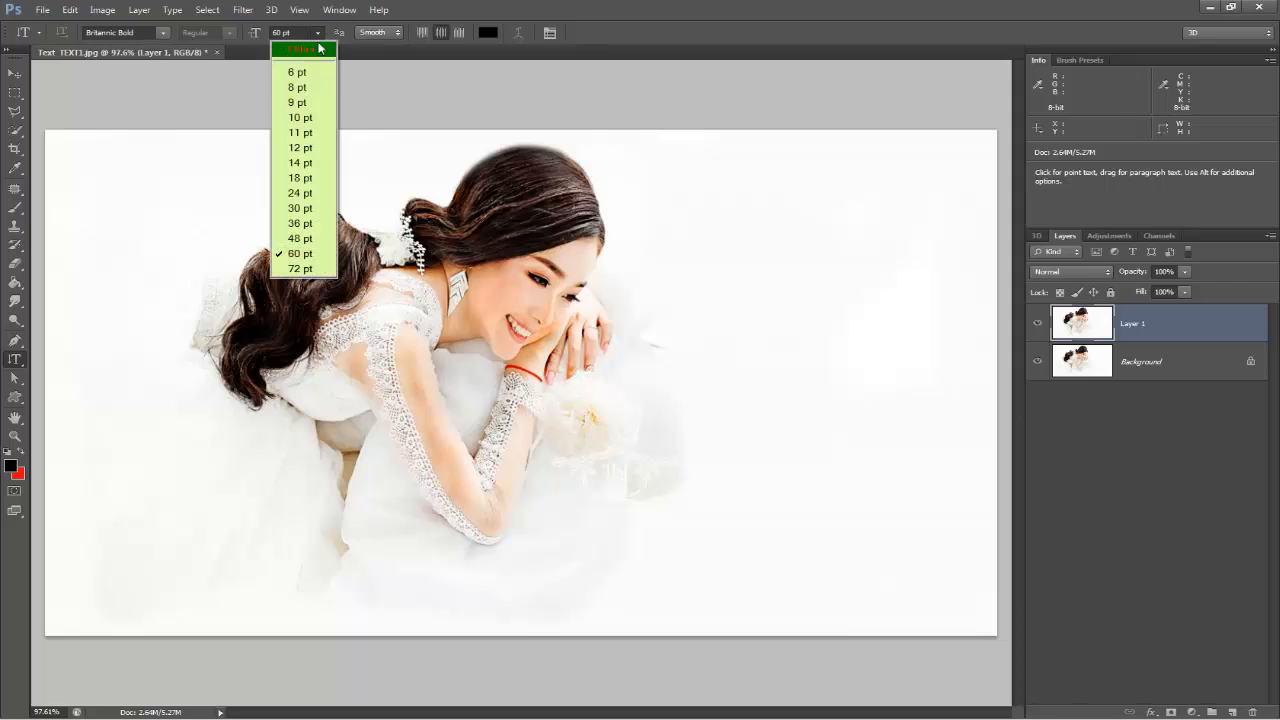
left_click(316, 245)
left_click(541, 322)
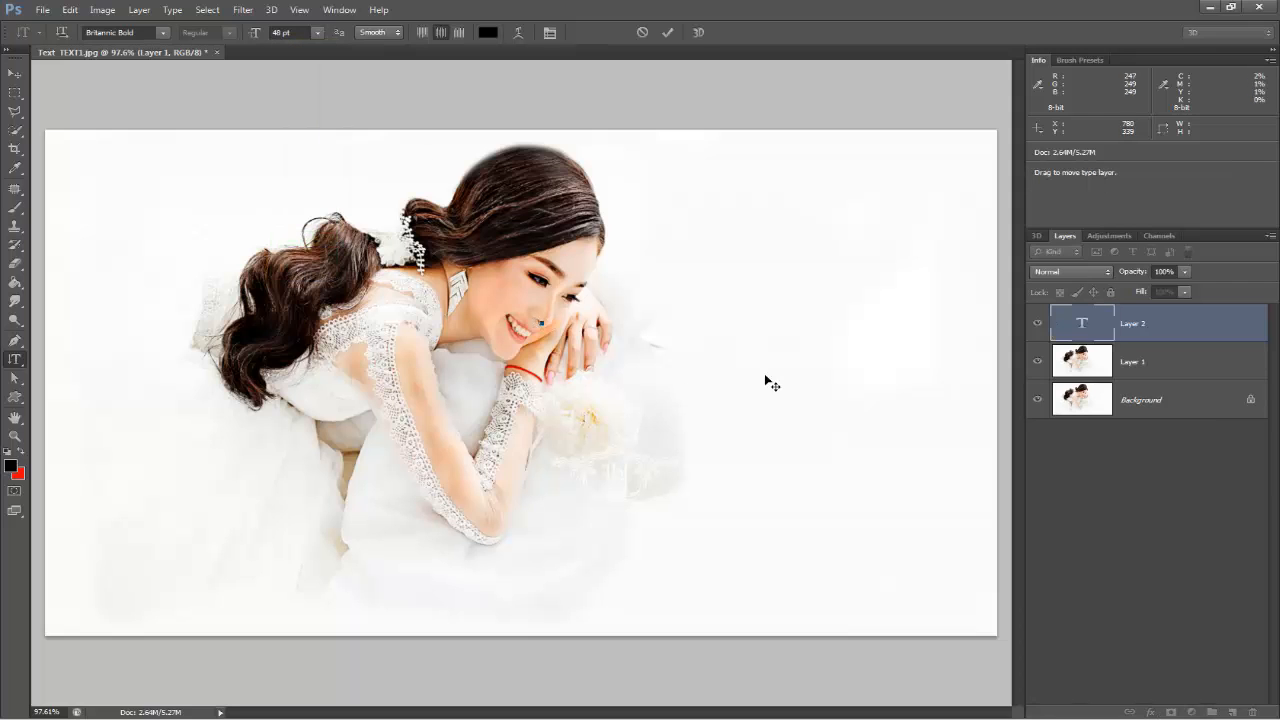
type("I")
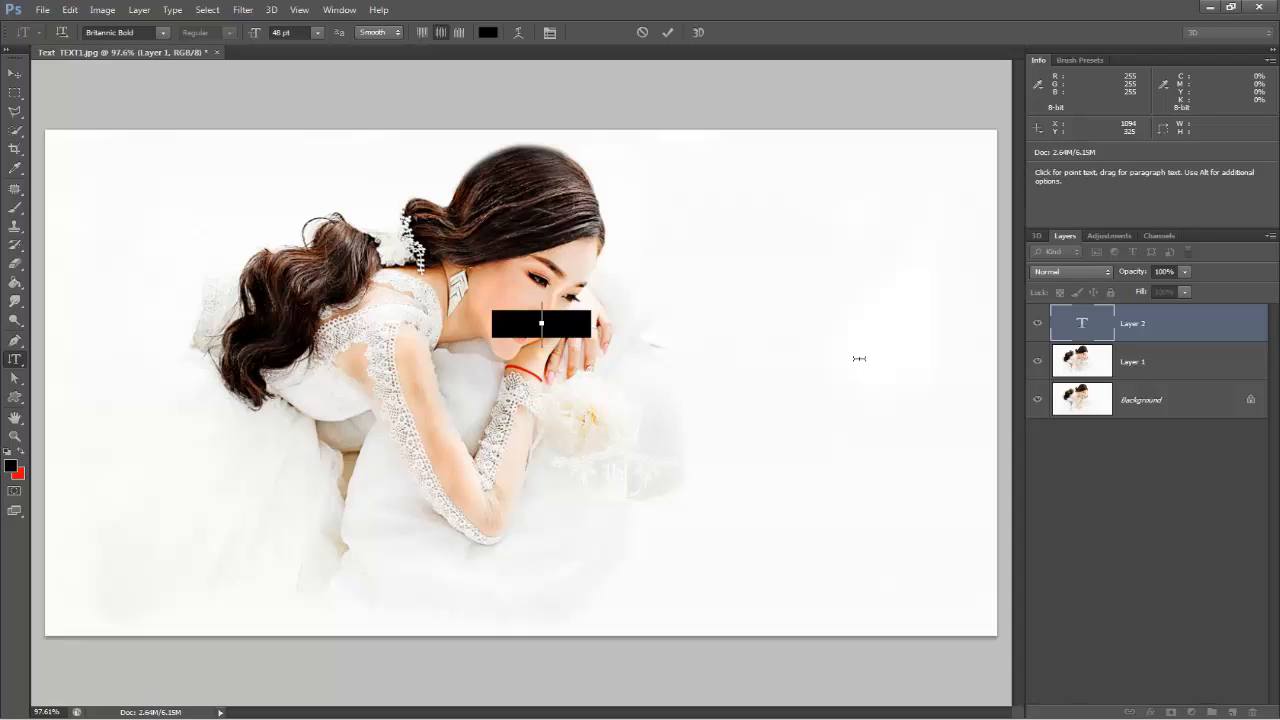
type(" LOV")
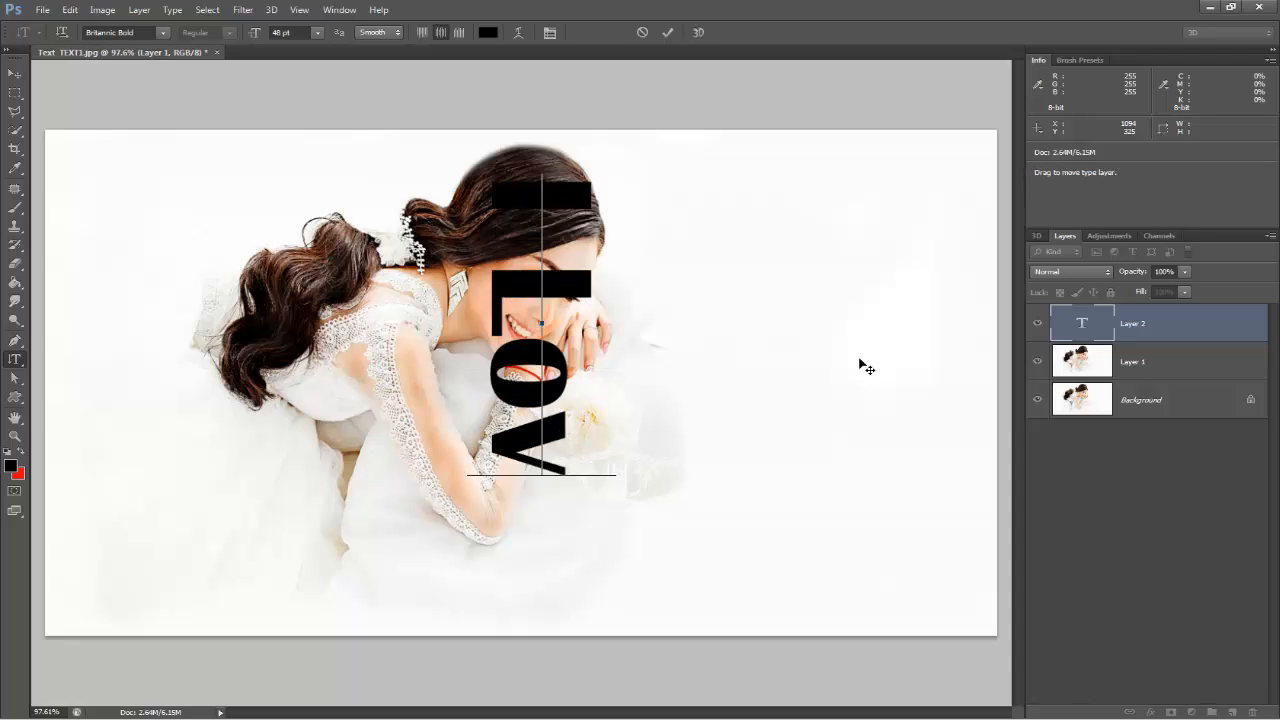
type("e U")
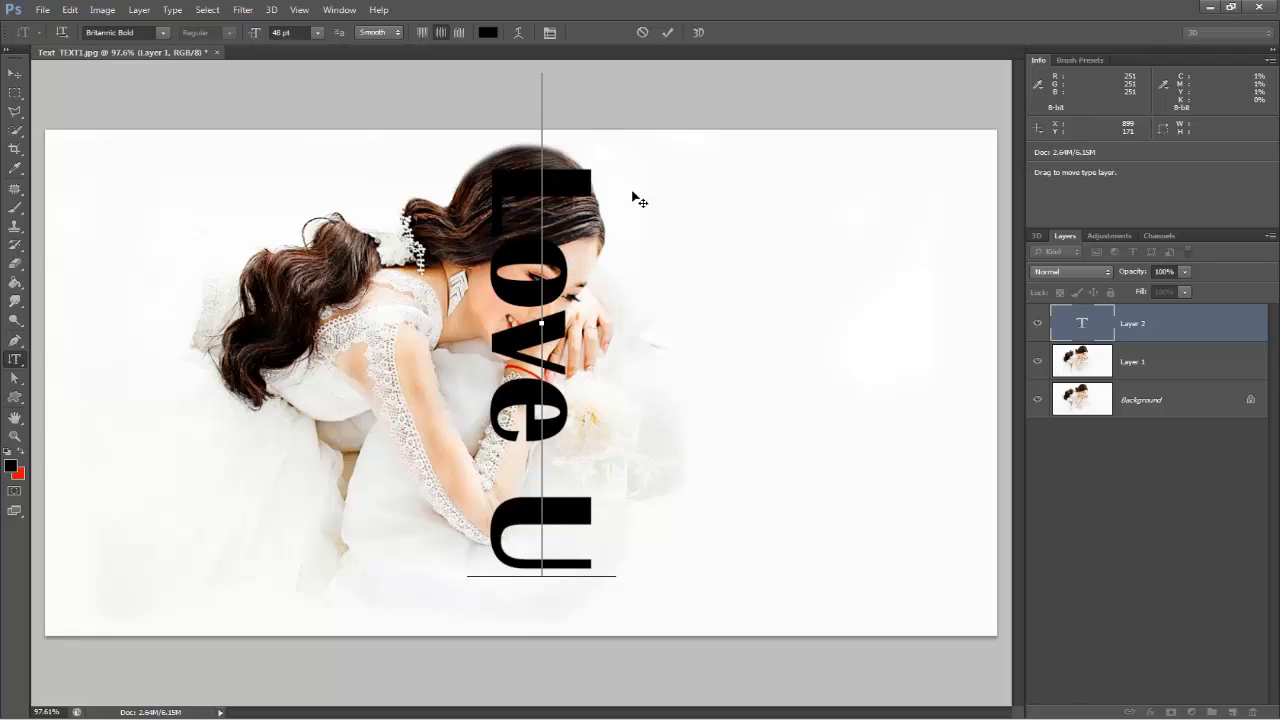
left_click(665, 33)
- Scale the vertical text to about 93% width and 87.4% height and position it over the woman's face, fully inside the canvas
left_click(8, 74)
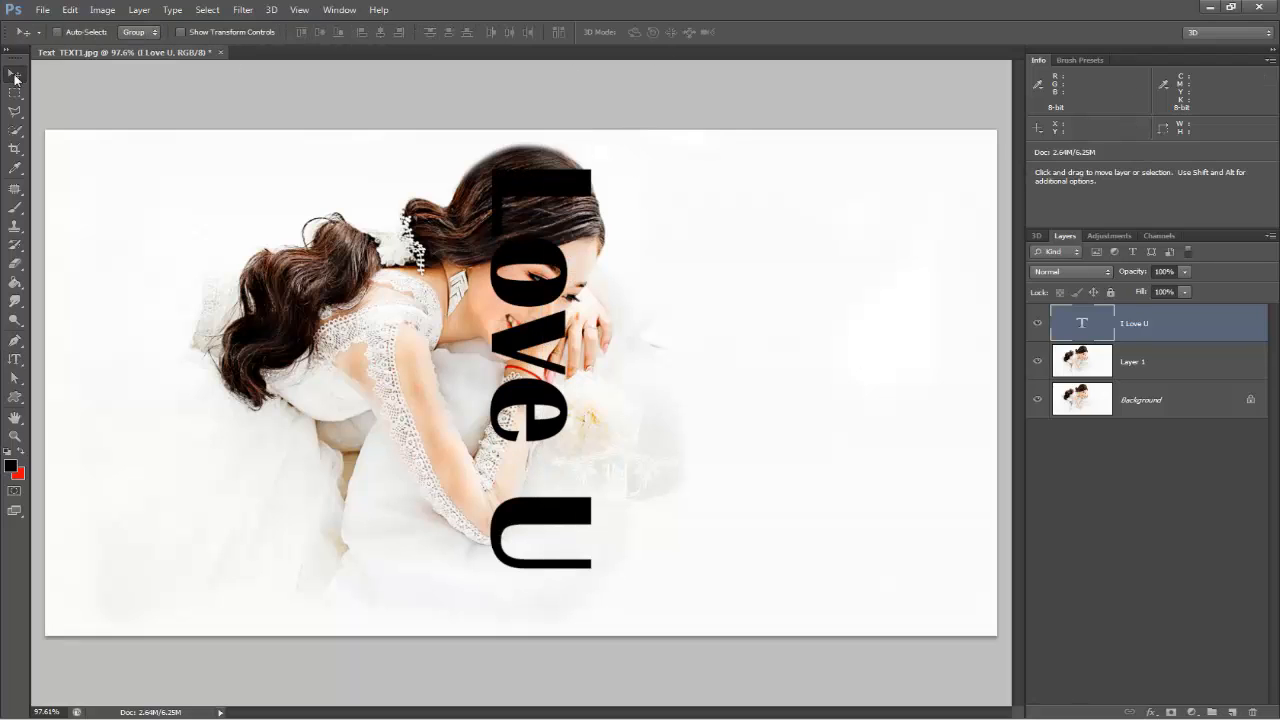
left_click_drag(519, 264, 547, 301)
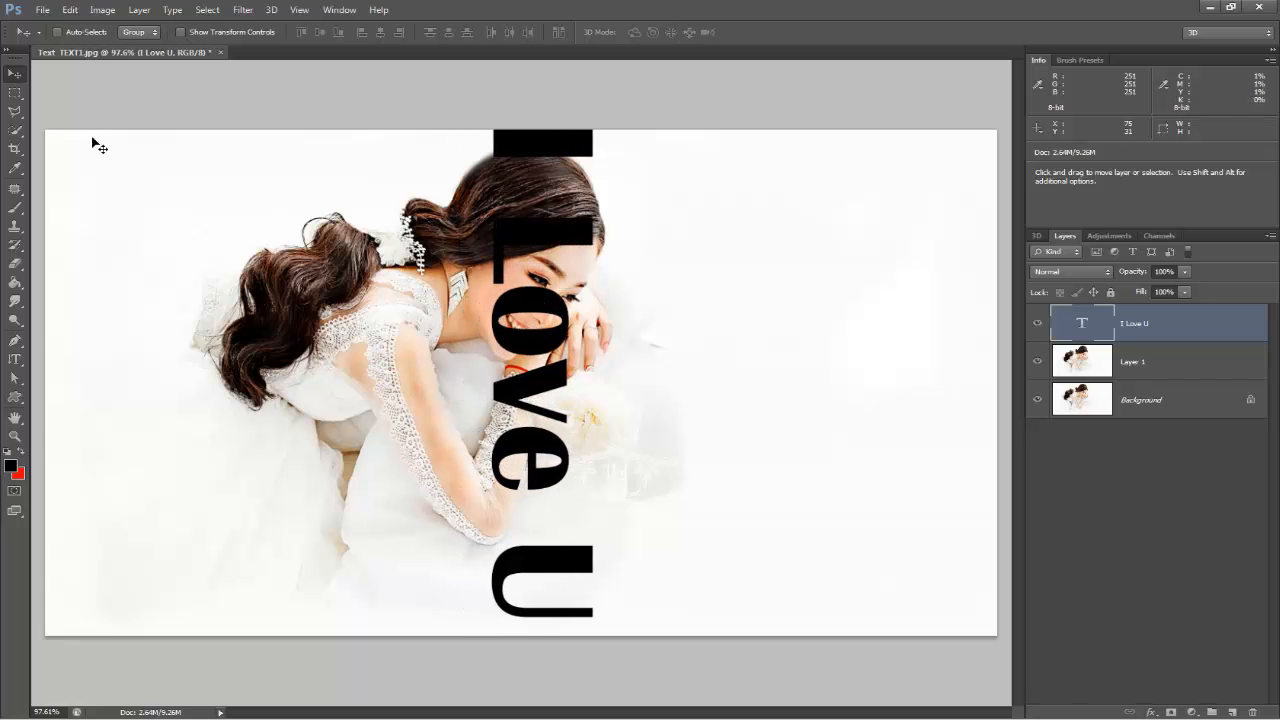
left_click(44, 11)
mouse_move(70, 10)
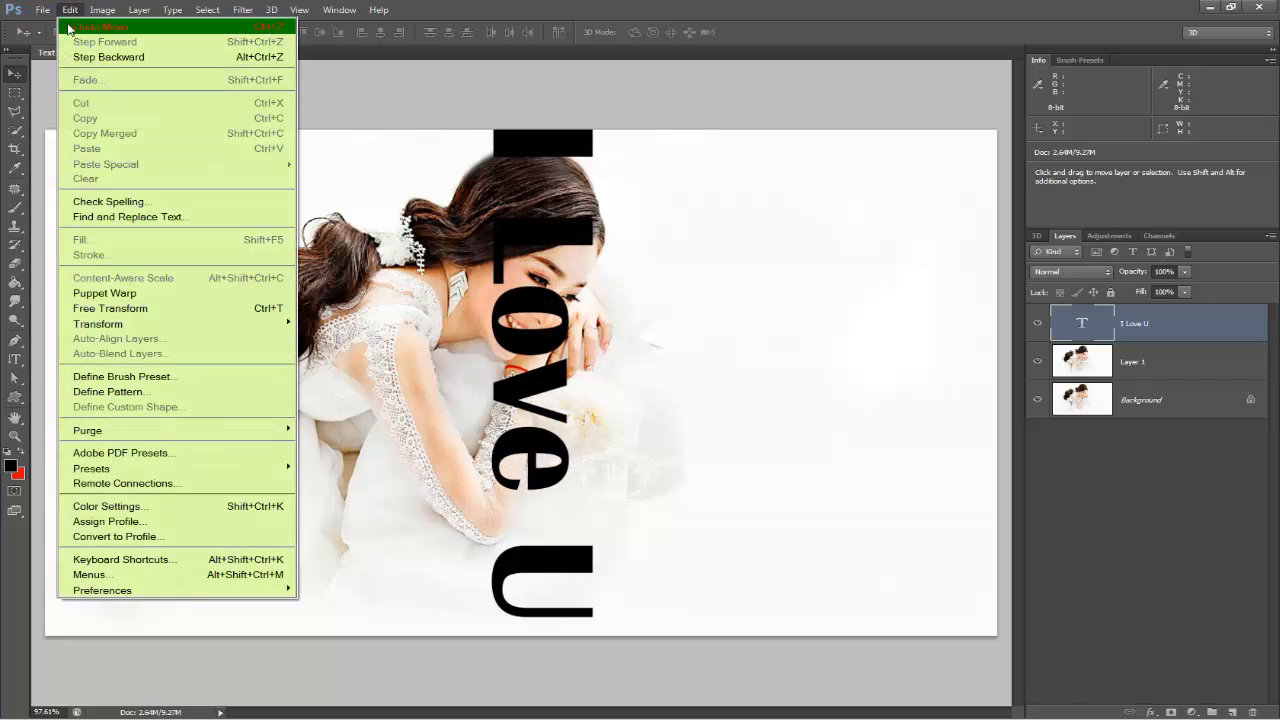
left_click(148, 312)
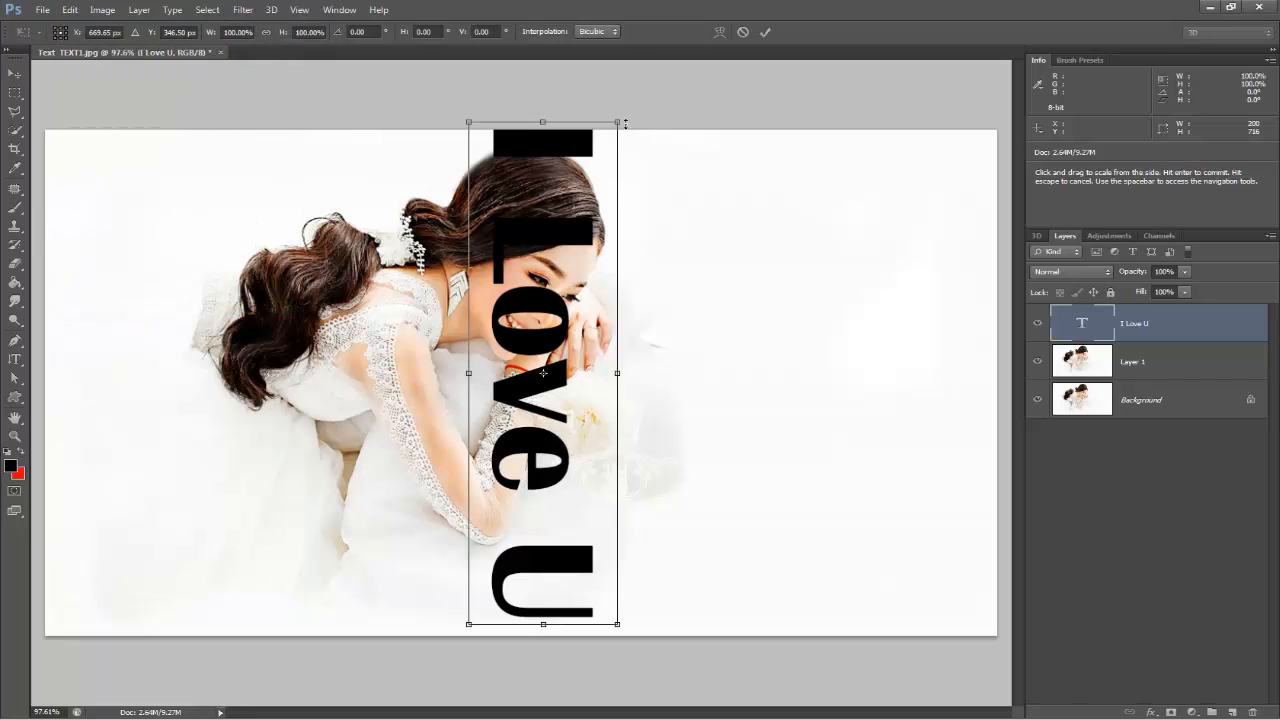
left_click_drag(618, 130, 606, 184)
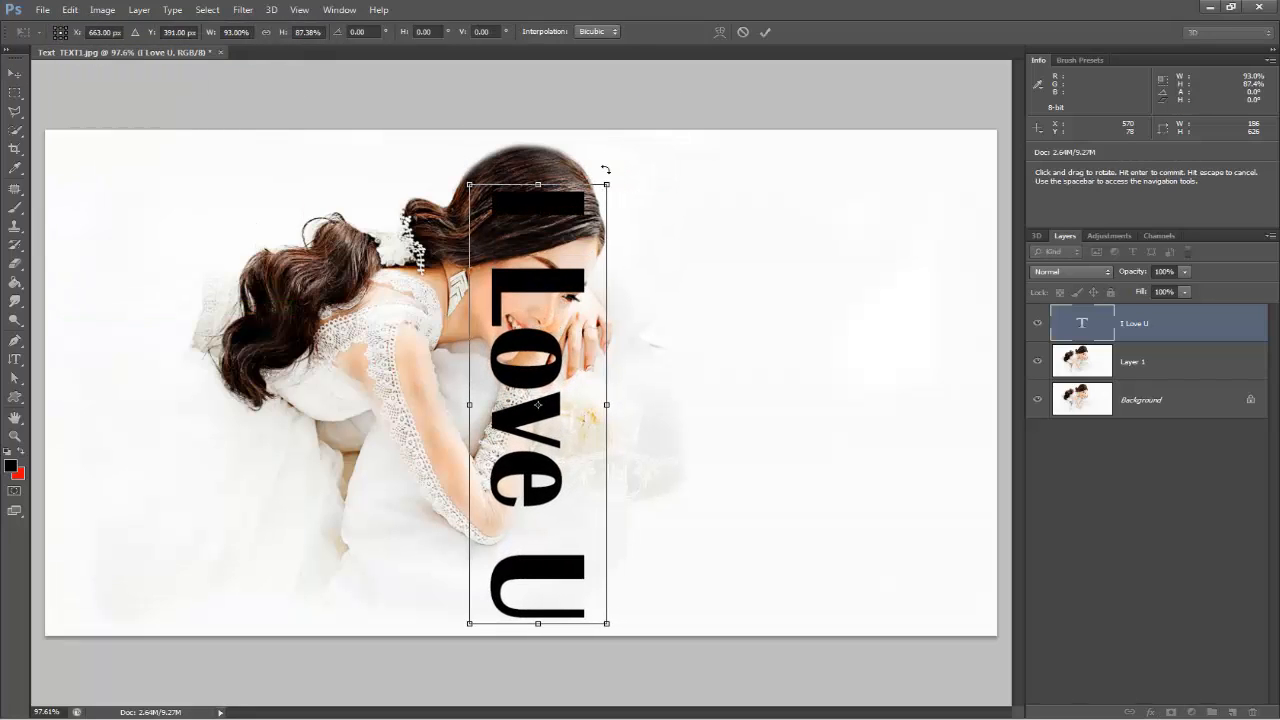
left_click_drag(542, 410, 568, 383)
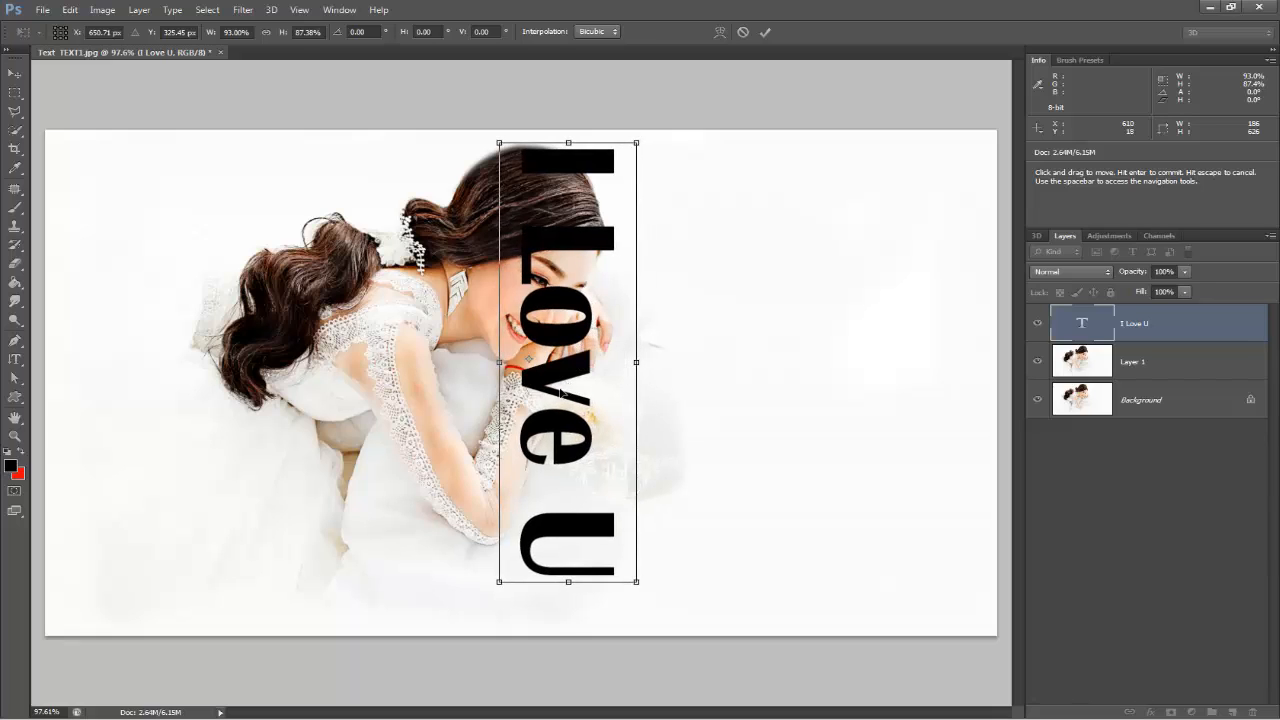
left_click(765, 31)
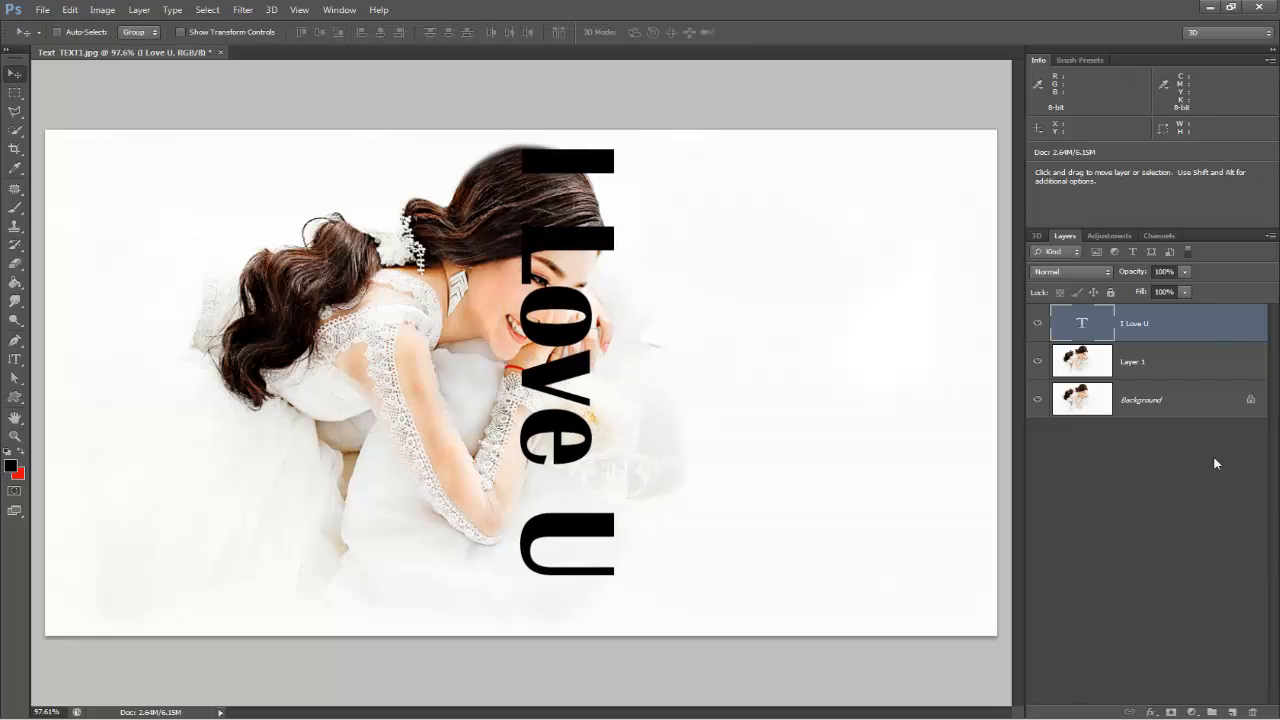
- With Layer 1 active, load the text layer's outline as a selection and expand it by 5 pixels
left_click(1183, 372)
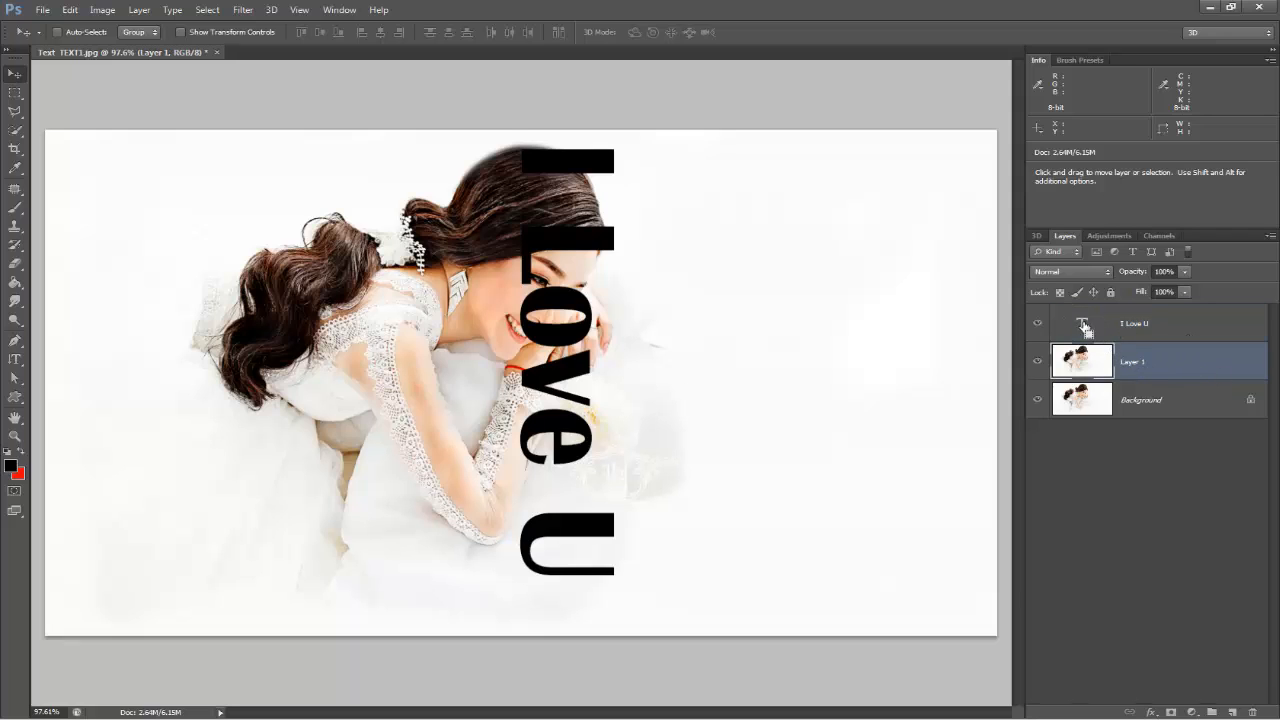
left_click(1084, 324, "ctrl")
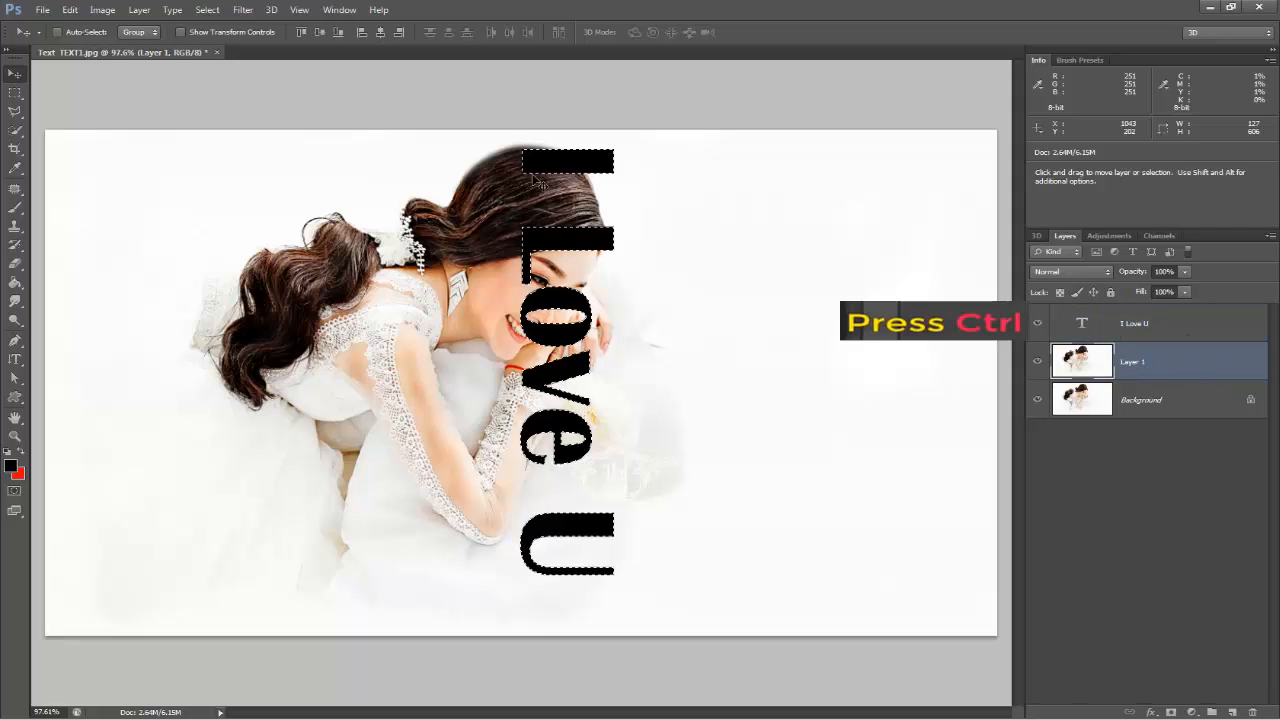
left_click(207, 10)
mouse_move(245, 188)
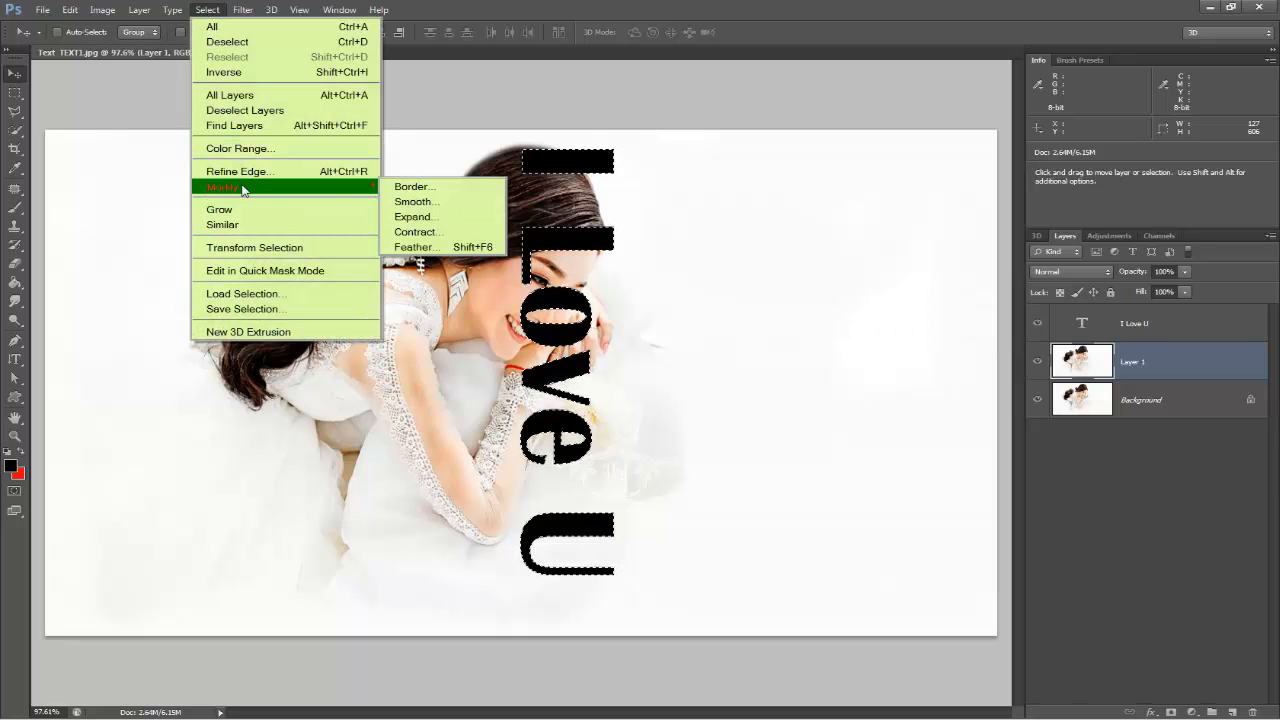
left_click(444, 225)
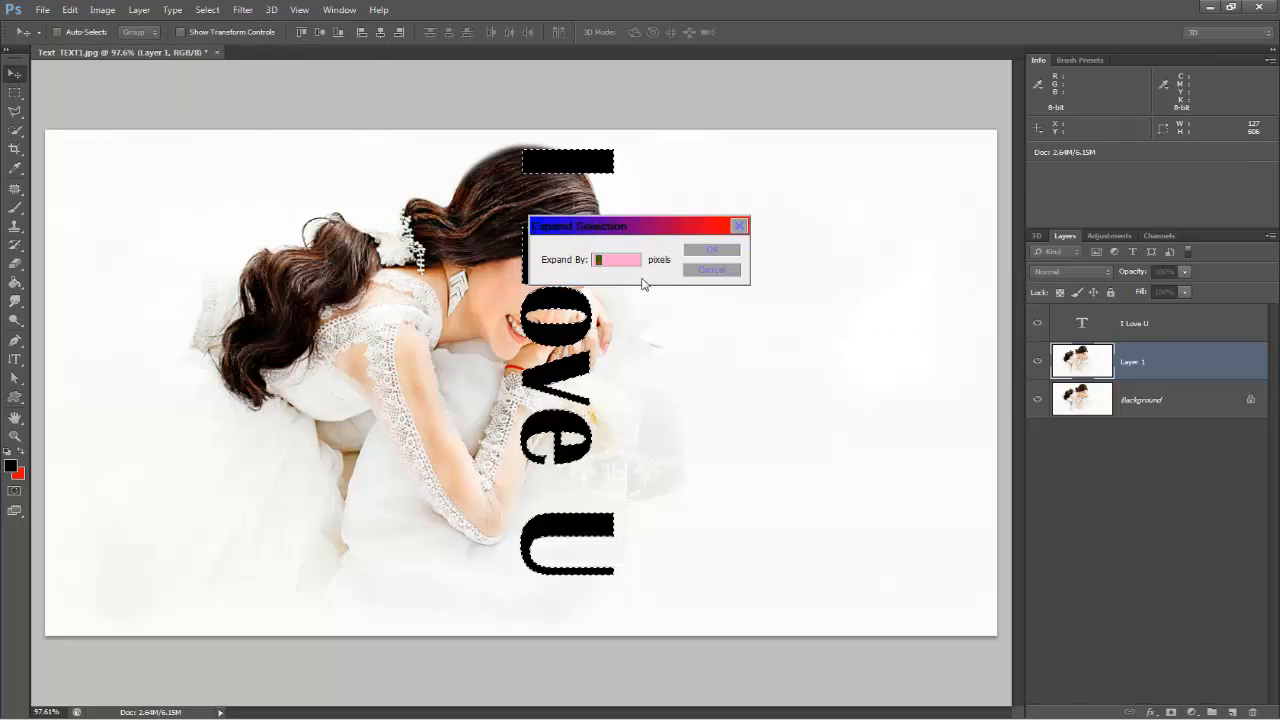
type("5")
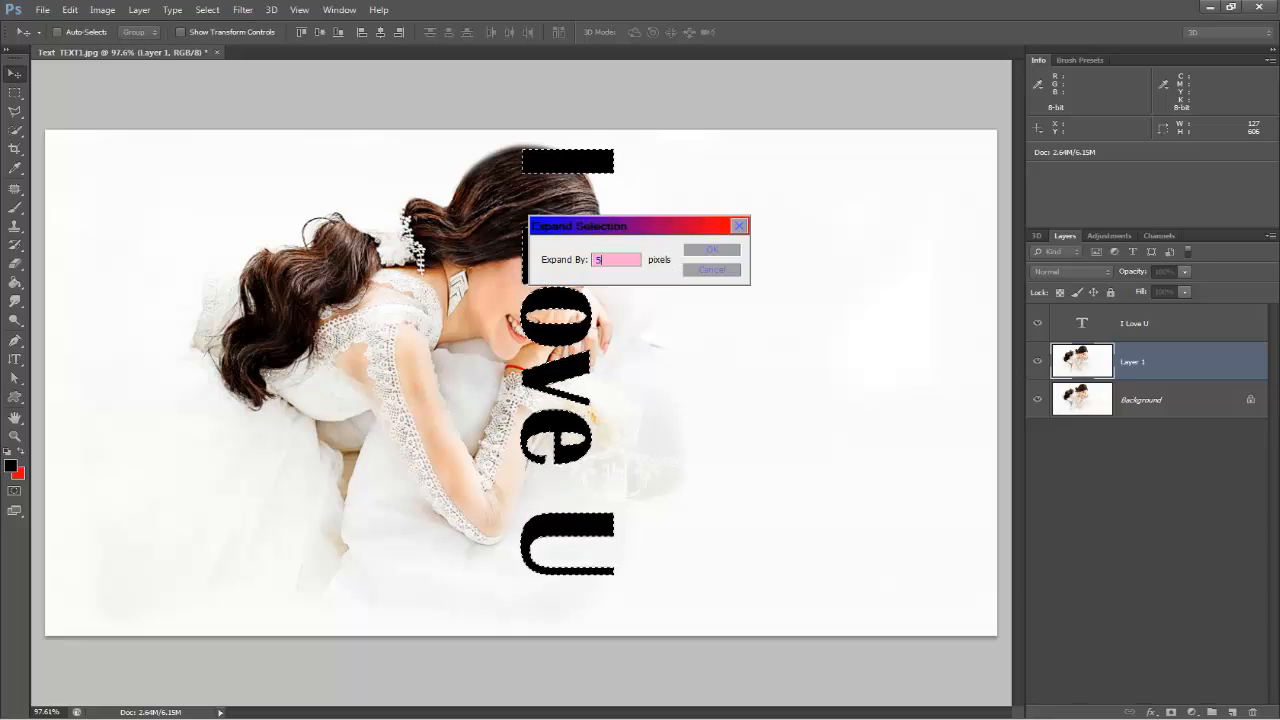
left_click(716, 251)
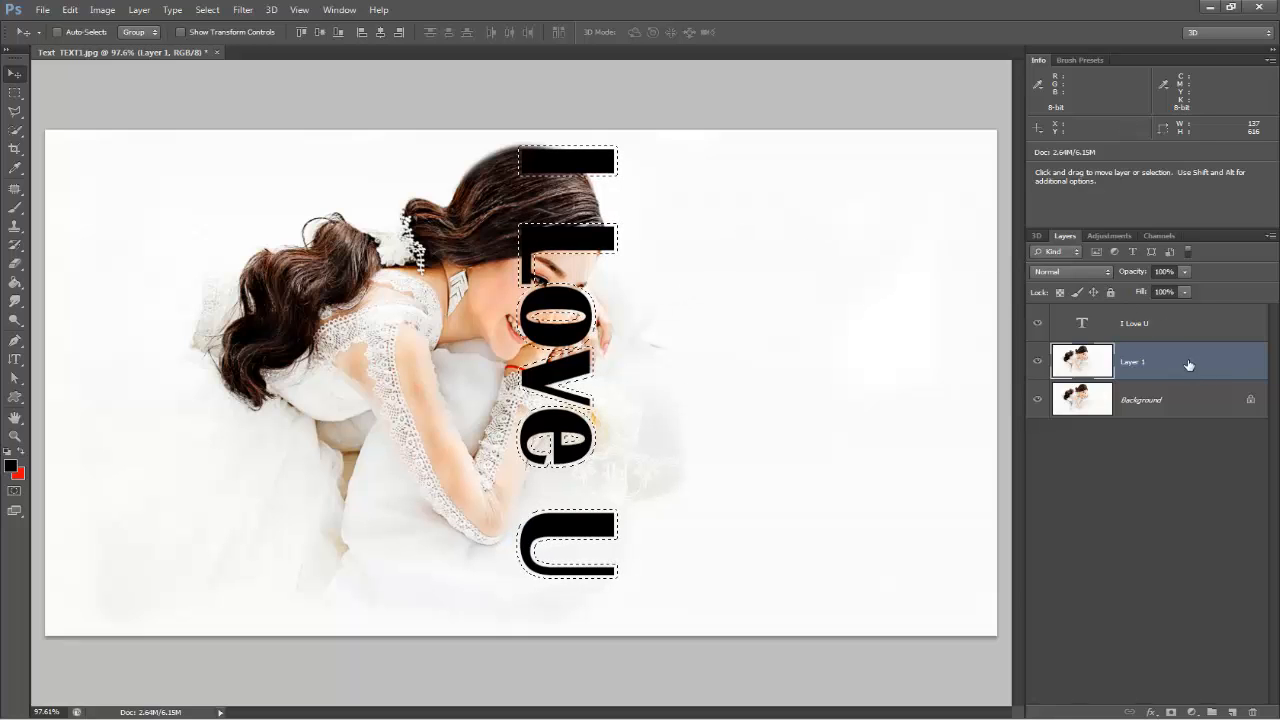
- Fill the expanded selection with red on a new layer directly above Layer 1, and deselect
left_click(1232, 712)
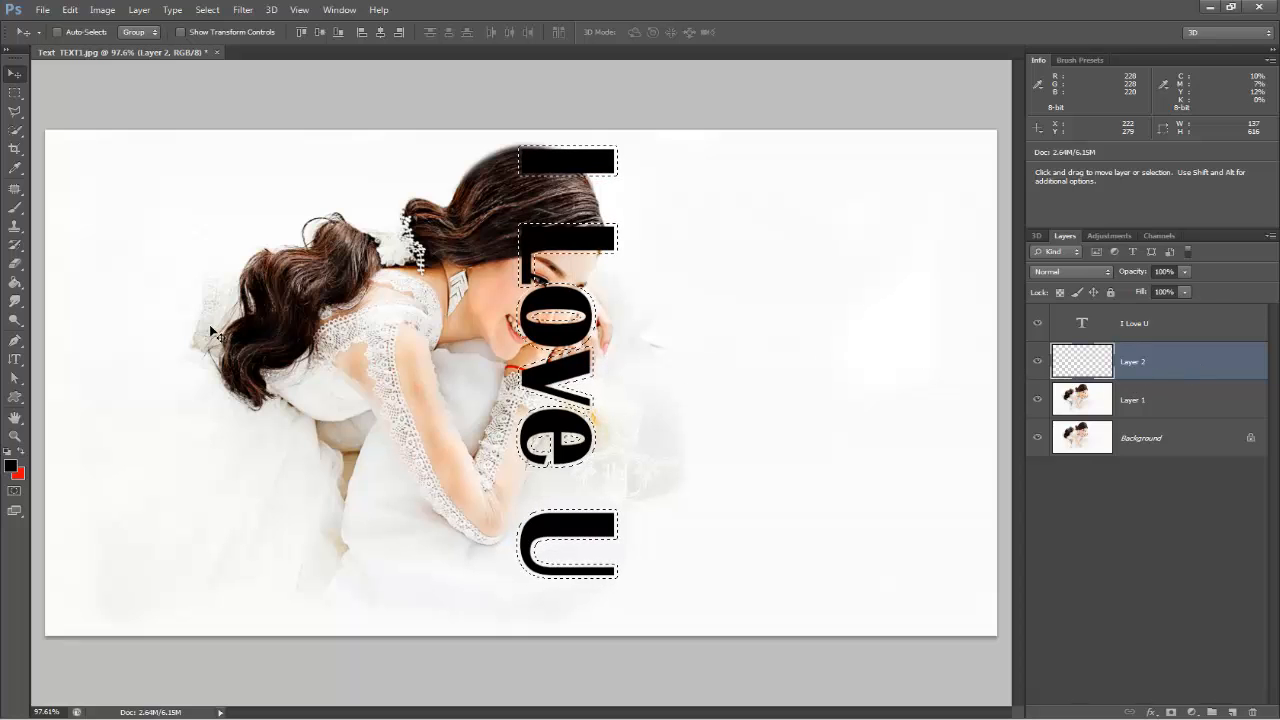
key("x")
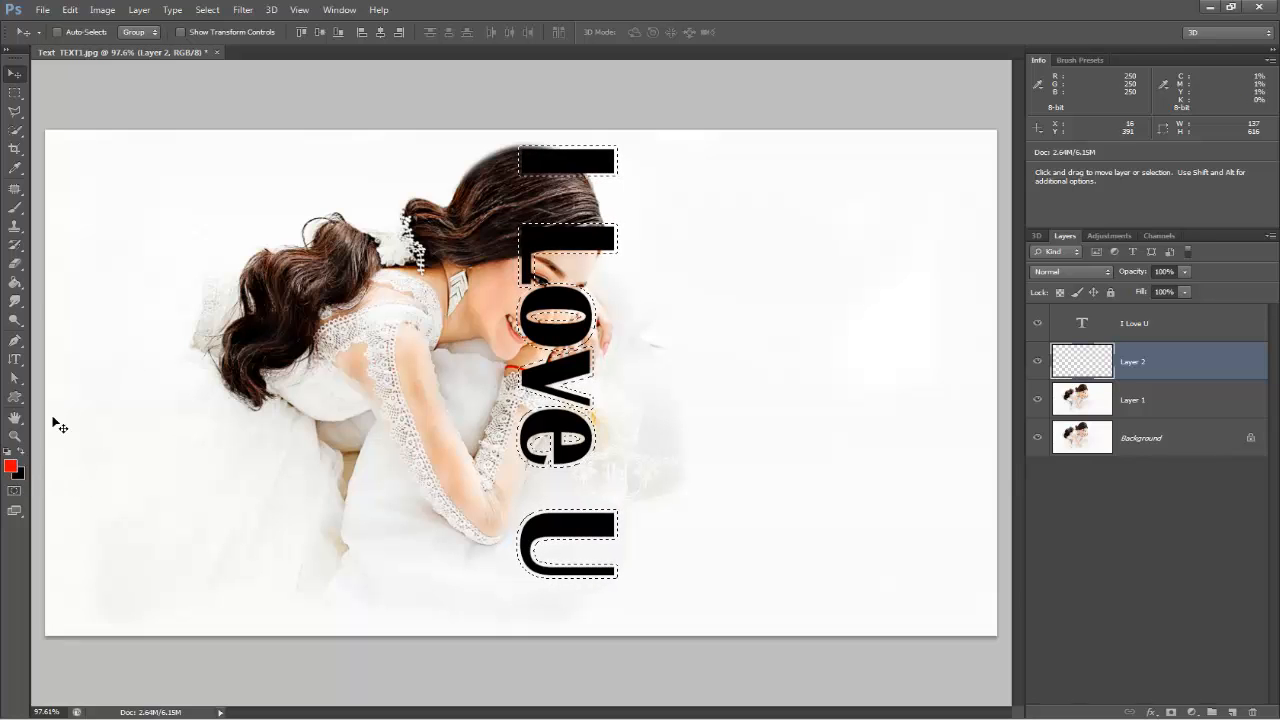
left_click(15, 207)
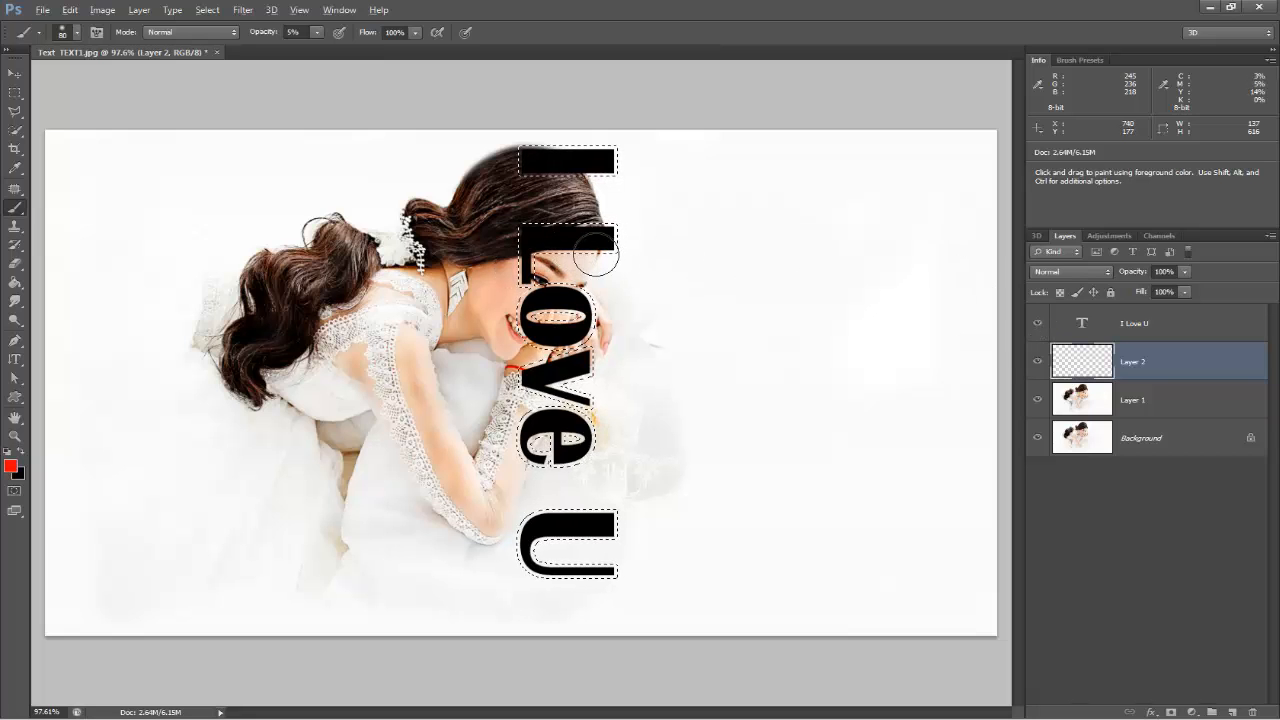
key("alt+BackSpace")
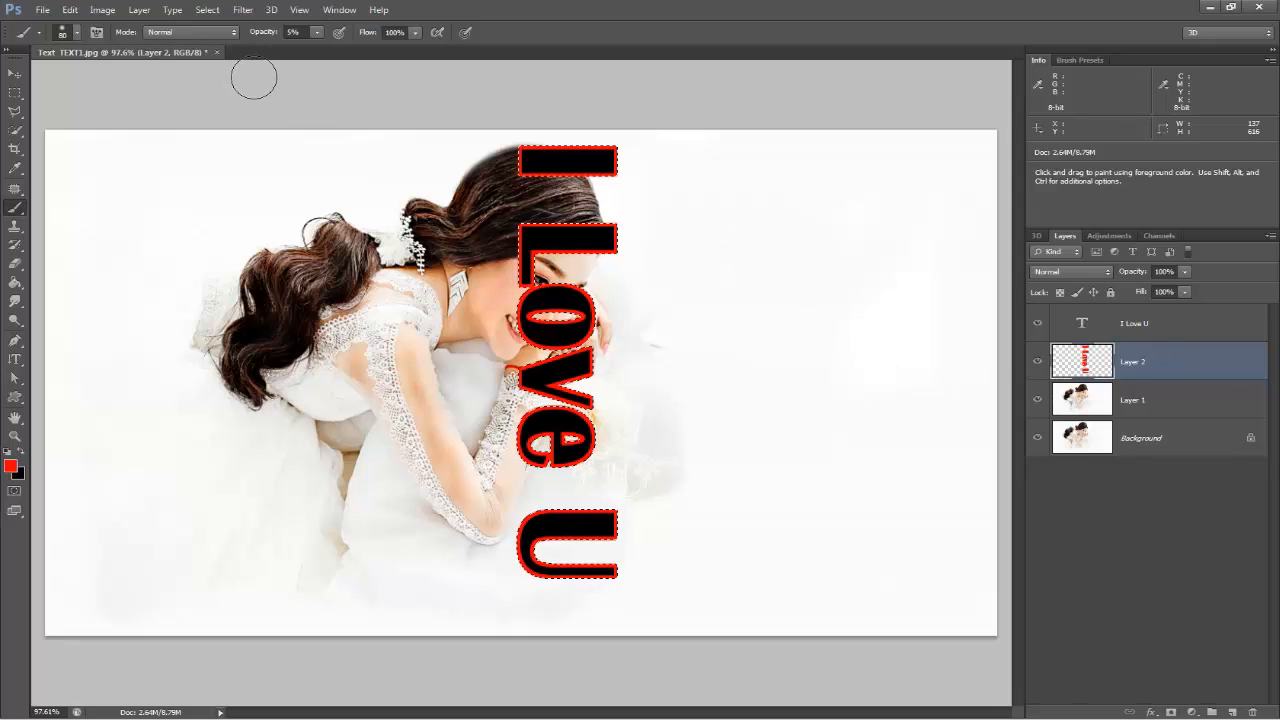
left_click(207, 10)
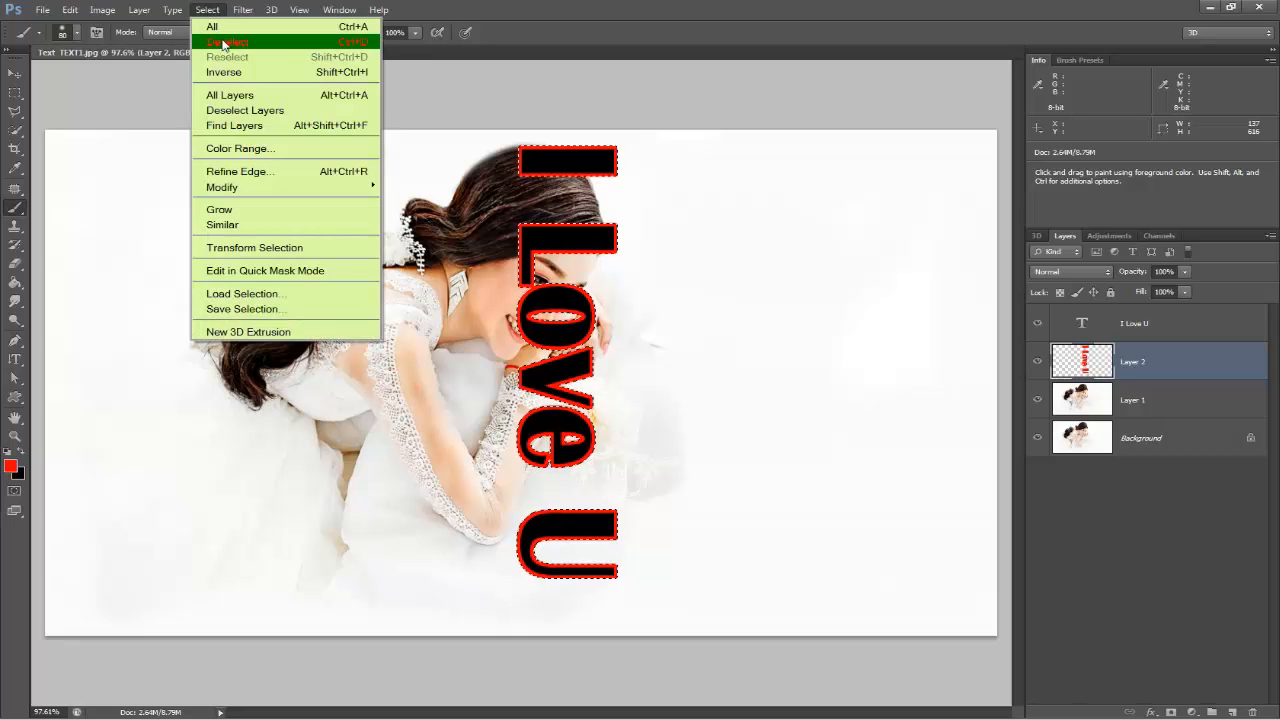
left_click(224, 43)
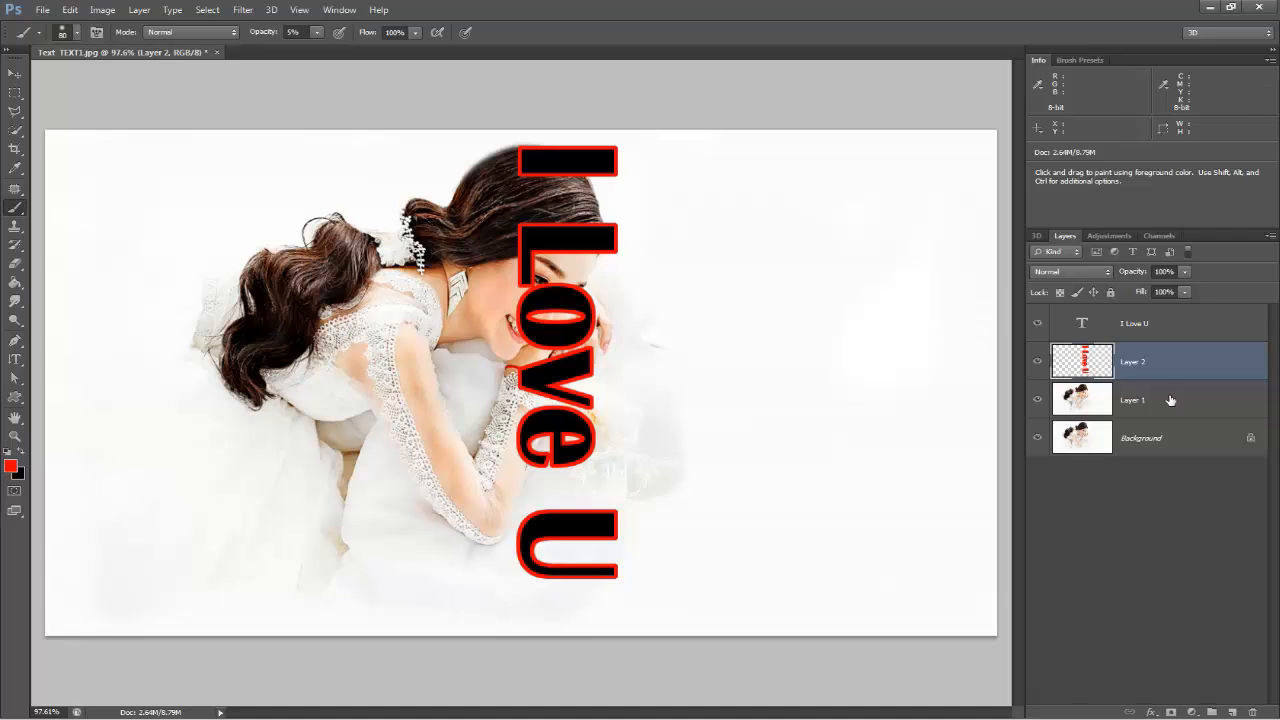
- Move Layer 1 to the top of the layer stack and clip it to the "I Love U" text layer
left_click_drag(1174, 406, 1175, 317)
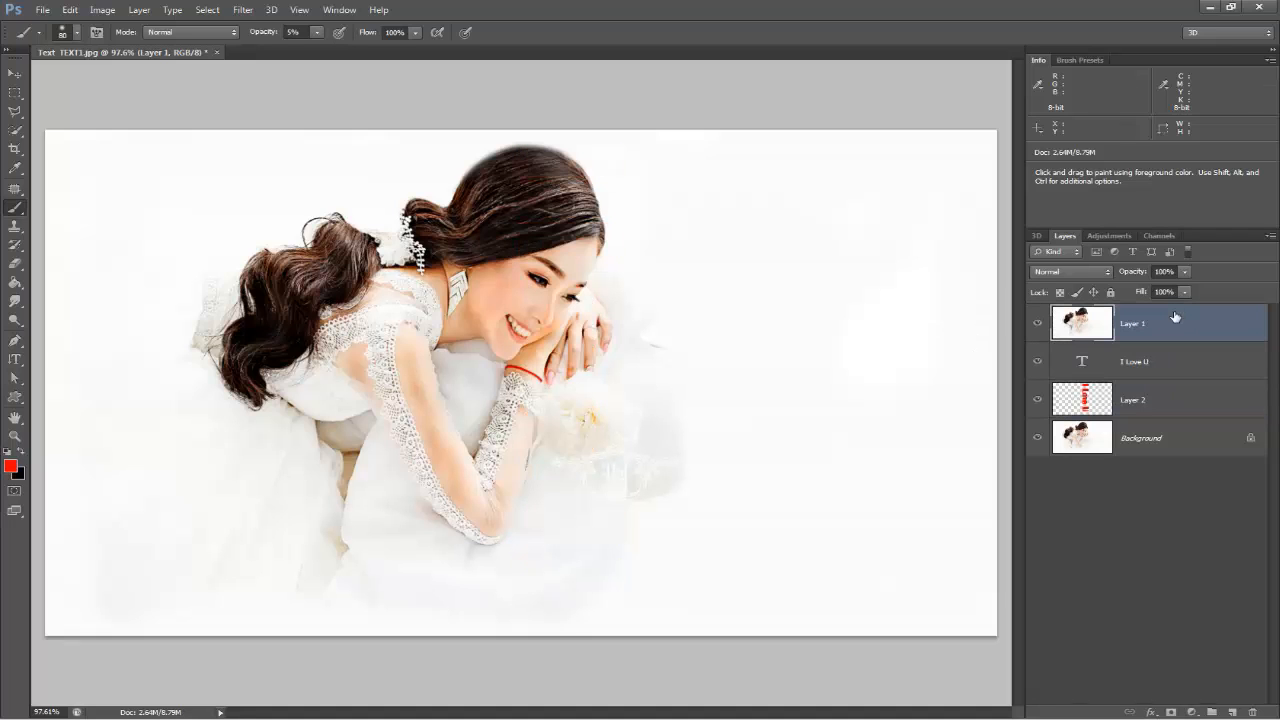
right_click(1224, 327)
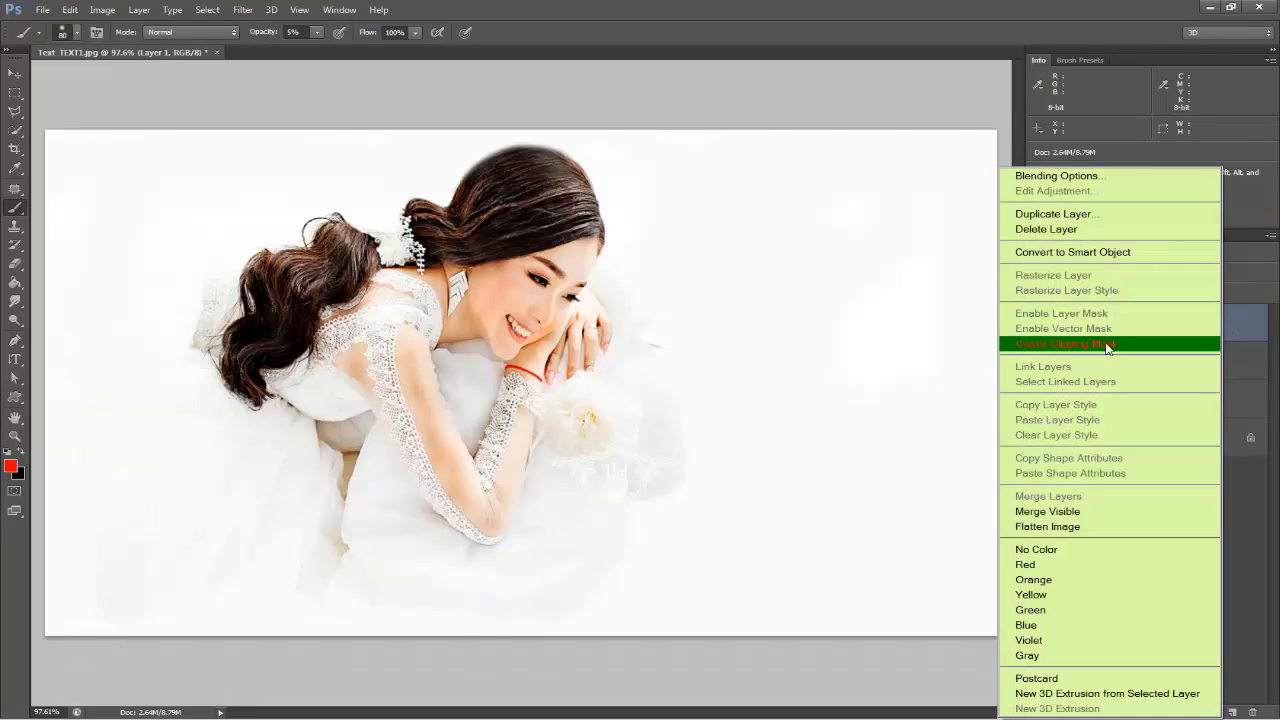
left_click(1107, 344)
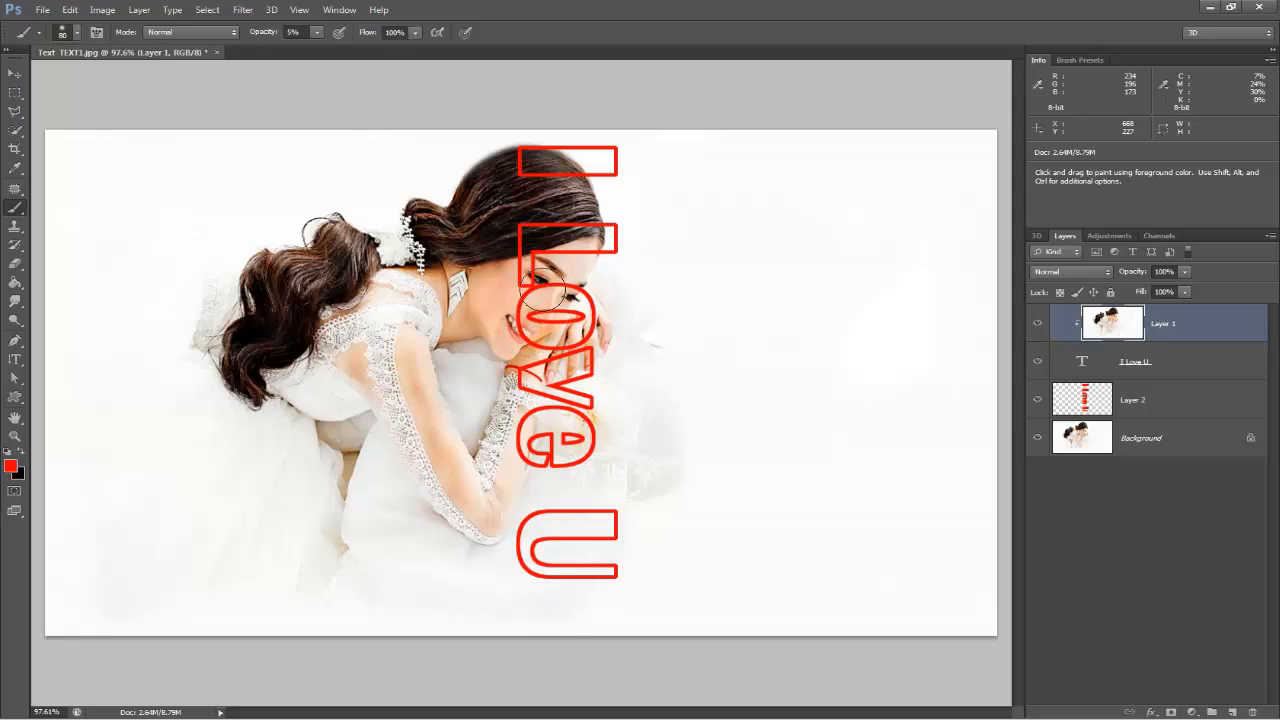
- Add a drop shadow to the red outline on Layer 2 with 100% opacity and 44% spread
left_click(1185, 407)
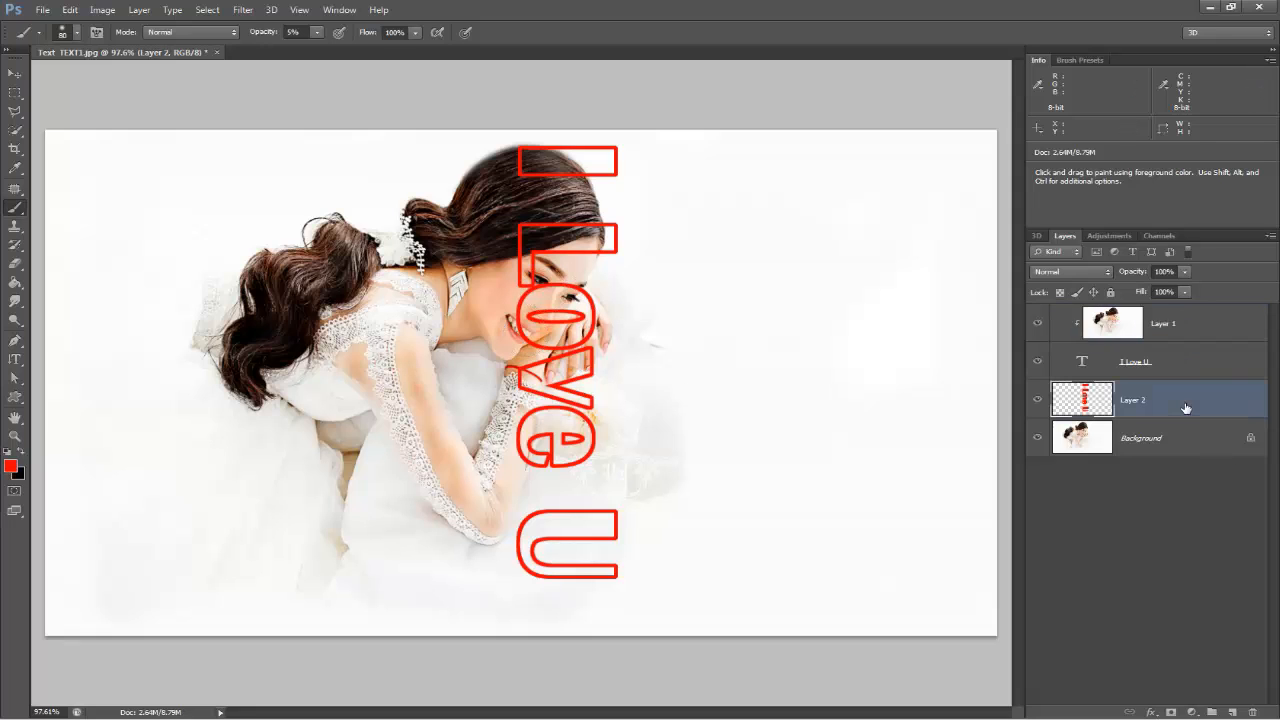
double_click(1200, 406)
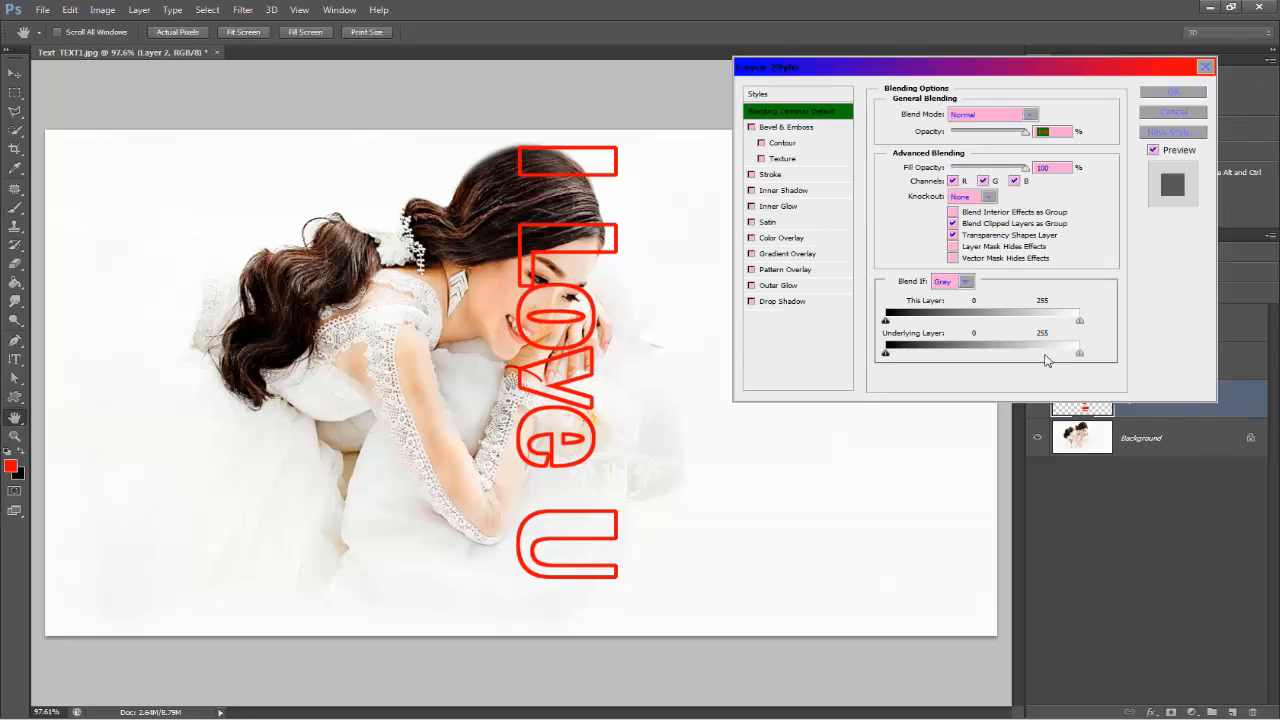
left_click(751, 302)
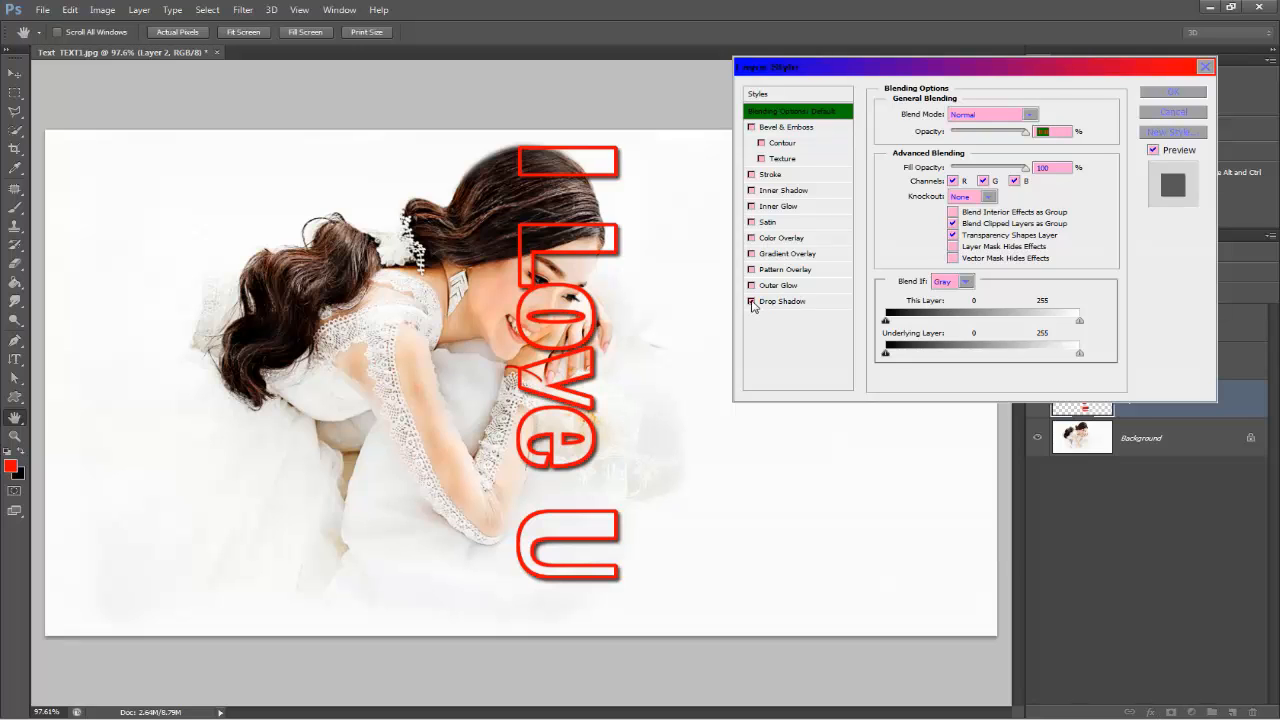
left_click(784, 302)
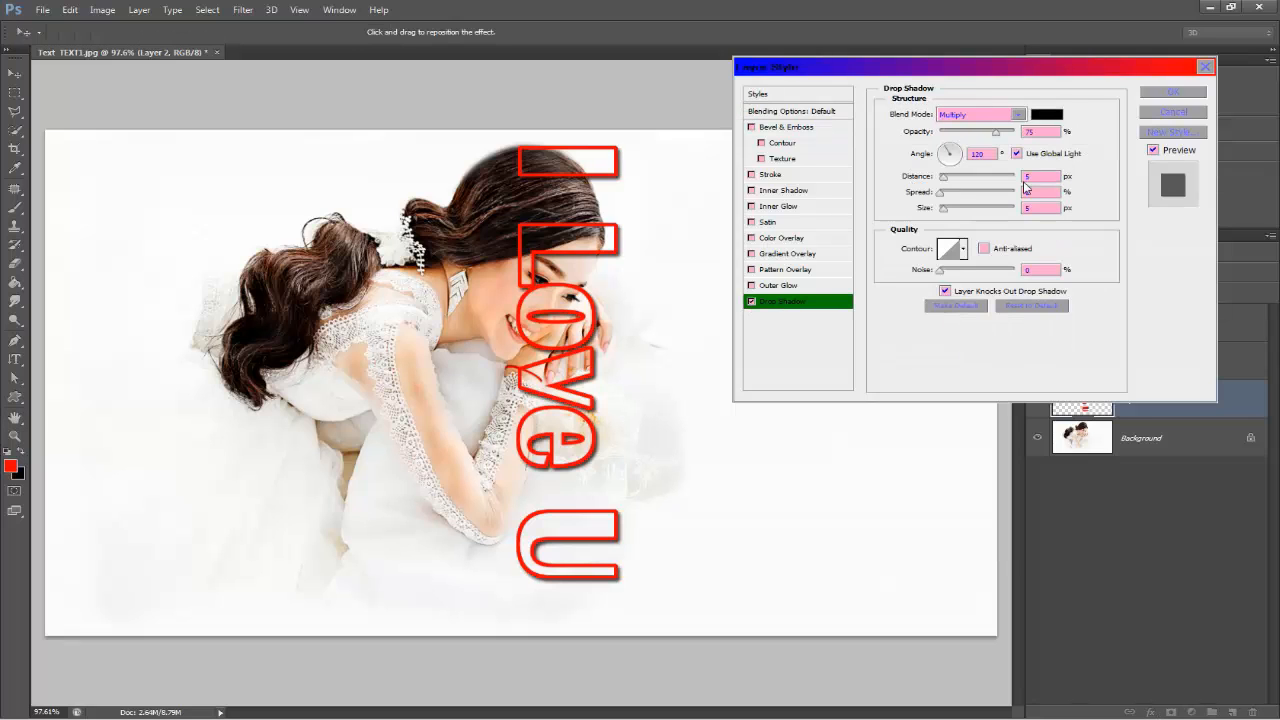
left_click_drag(998, 134, 1014, 133)
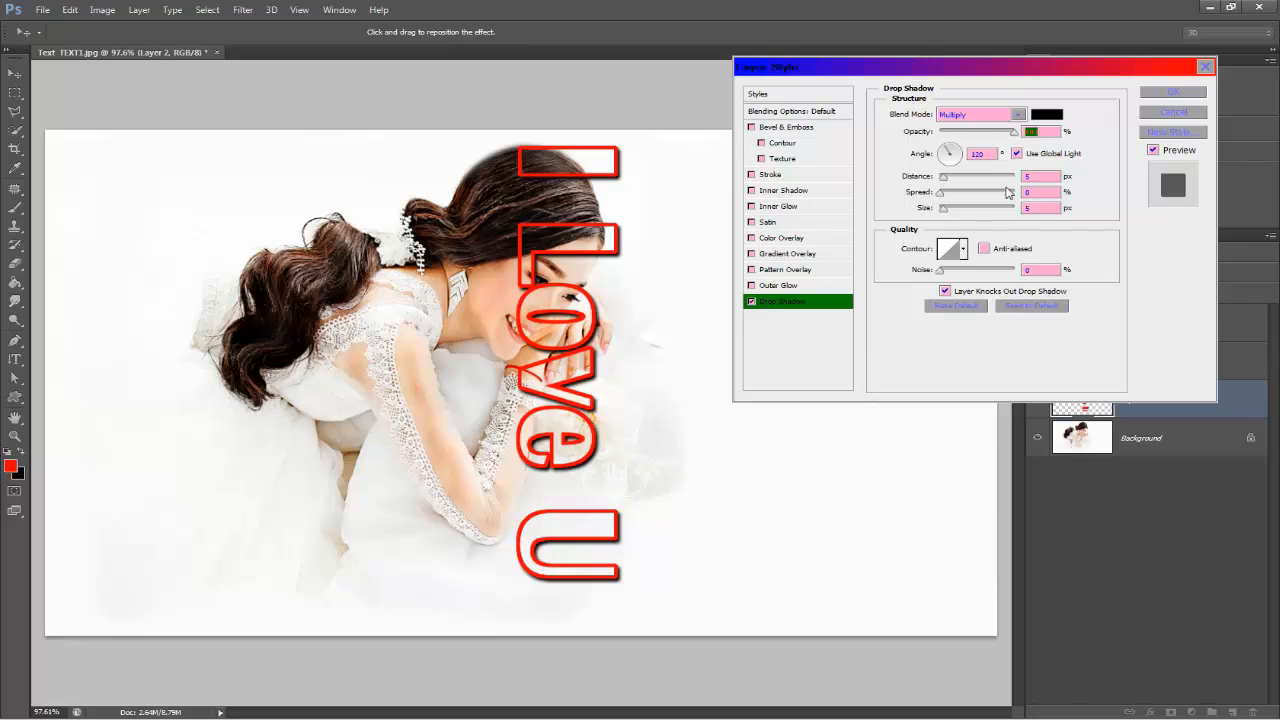
left_click_drag(940, 197, 970, 196)
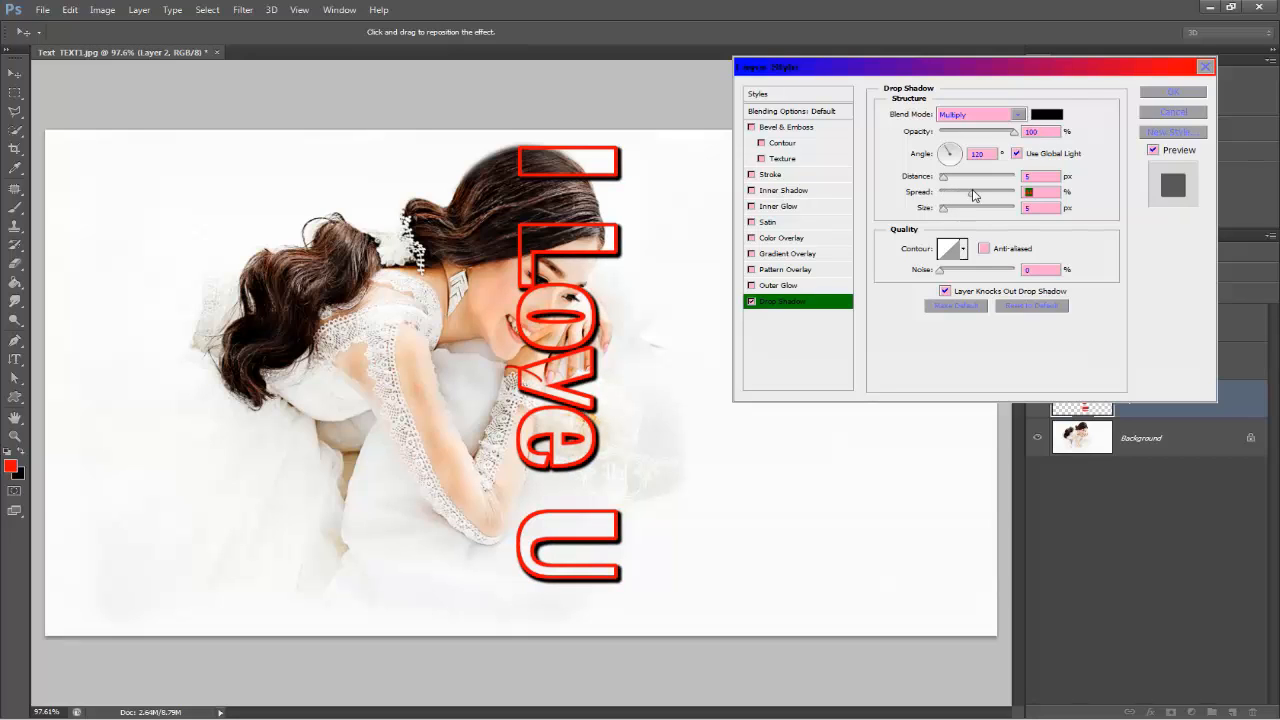
- Adjust the drop shadow to a 79° light angle, 7 px distance, 38% spread and 6 px size
left_click(955, 150)
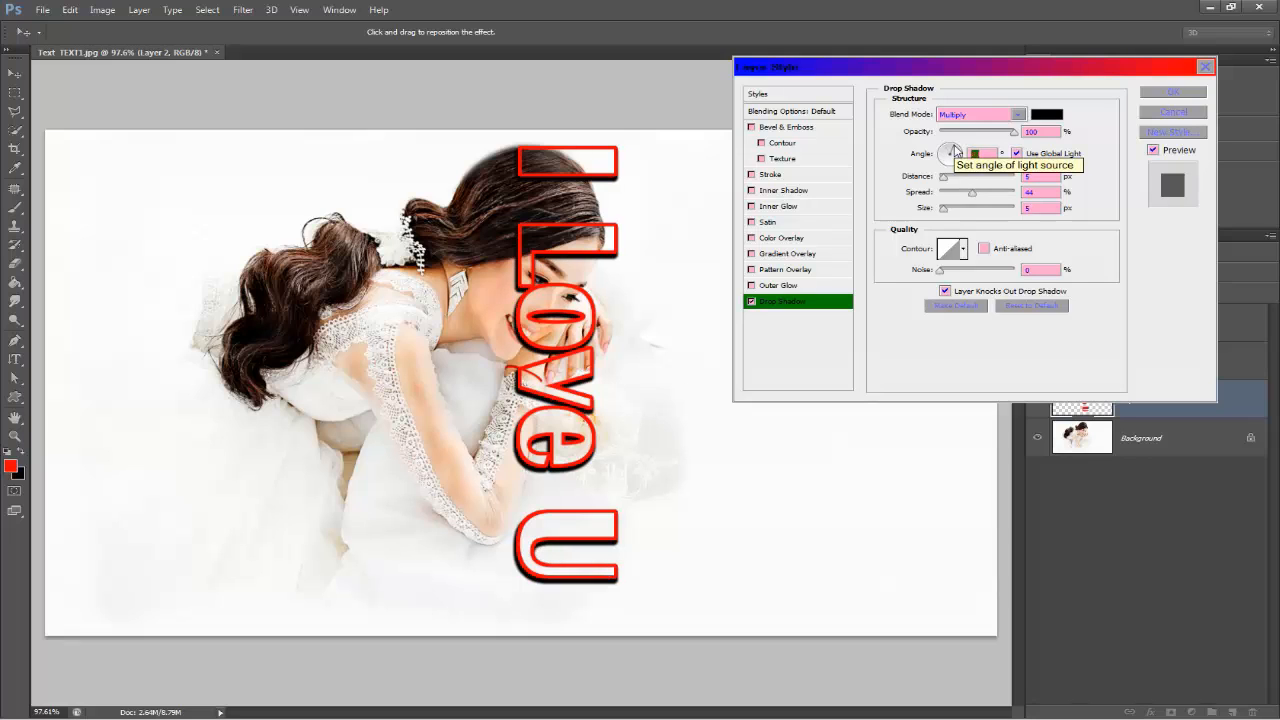
left_click_drag(958, 152, 945, 178)
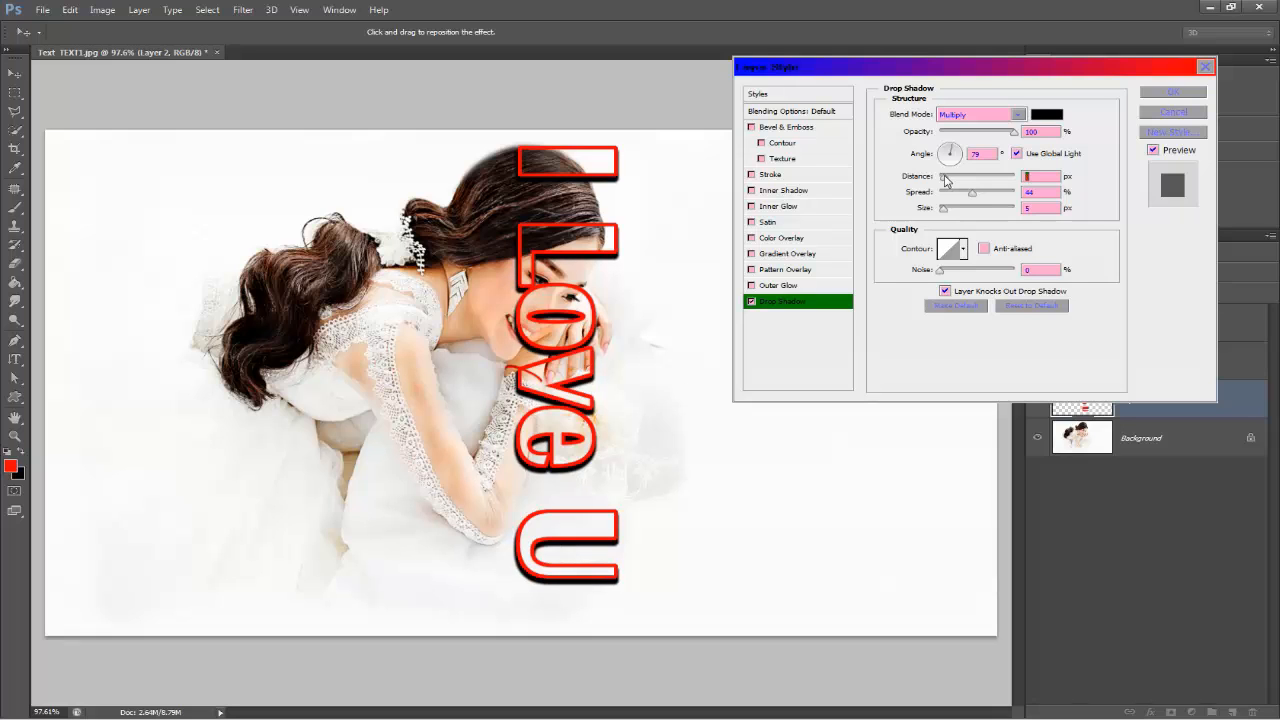
left_click_drag(945, 208, 962, 195)
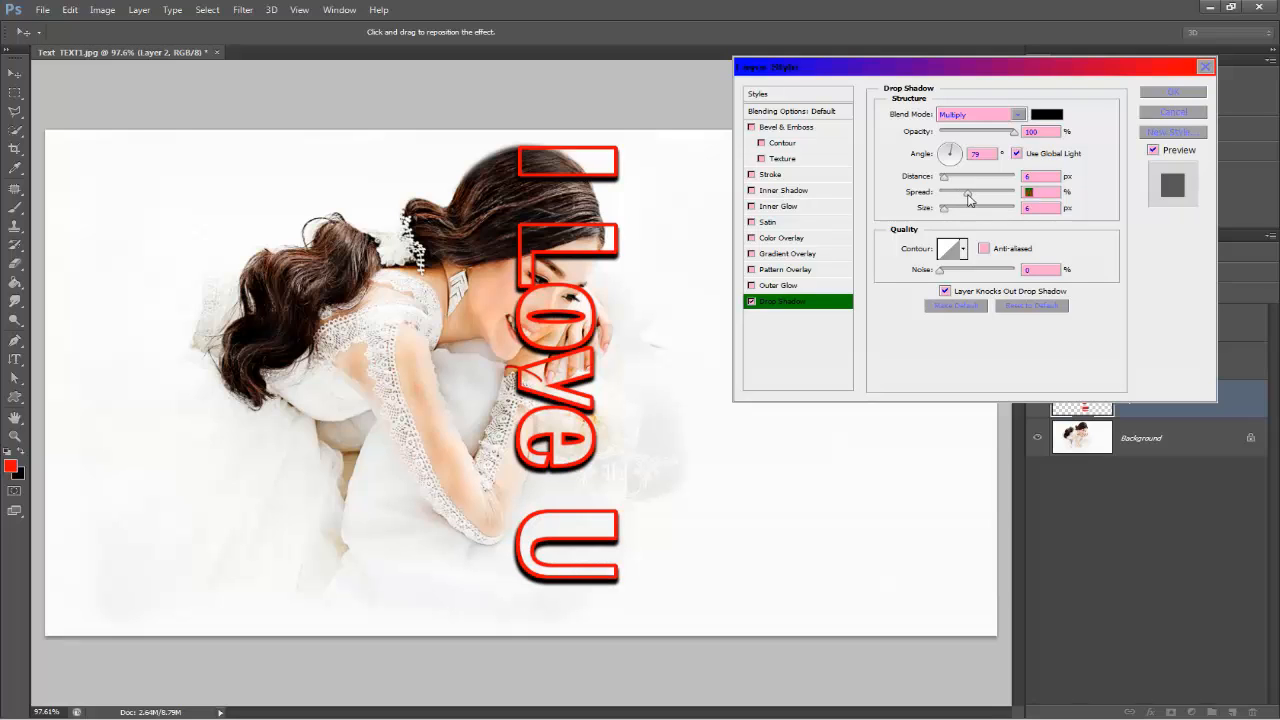
left_click_drag(944, 179, 951, 180)
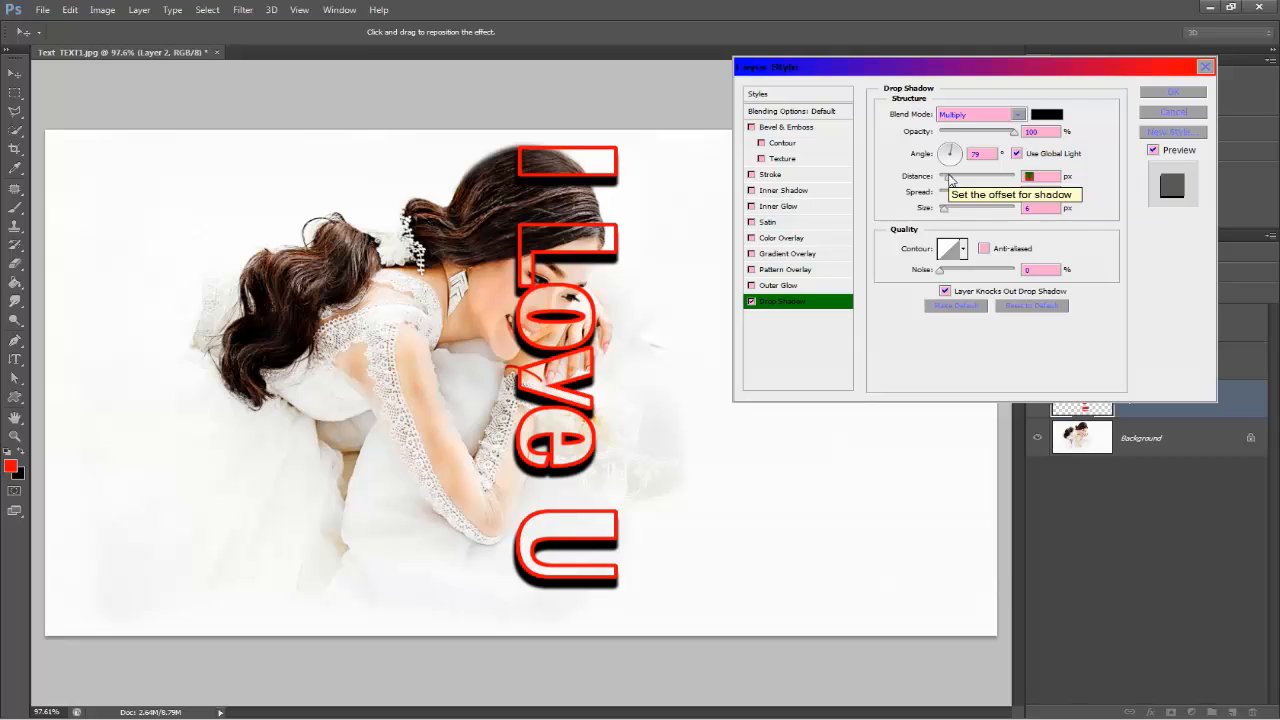
left_click_drag(949, 179, 946, 178)
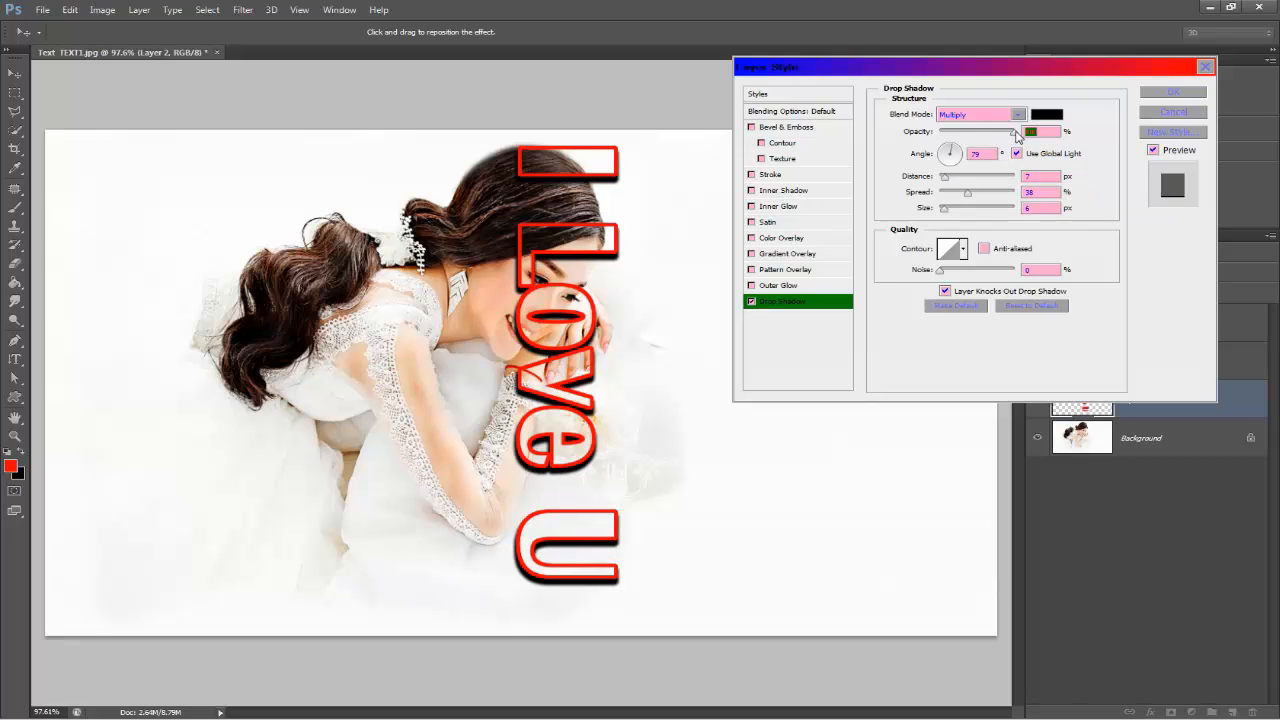
- Fine-tune the drop shadow's light angle and apply the layer style to Layer 2
left_click(955, 152)
left_click_drag(953, 150, 957, 150)
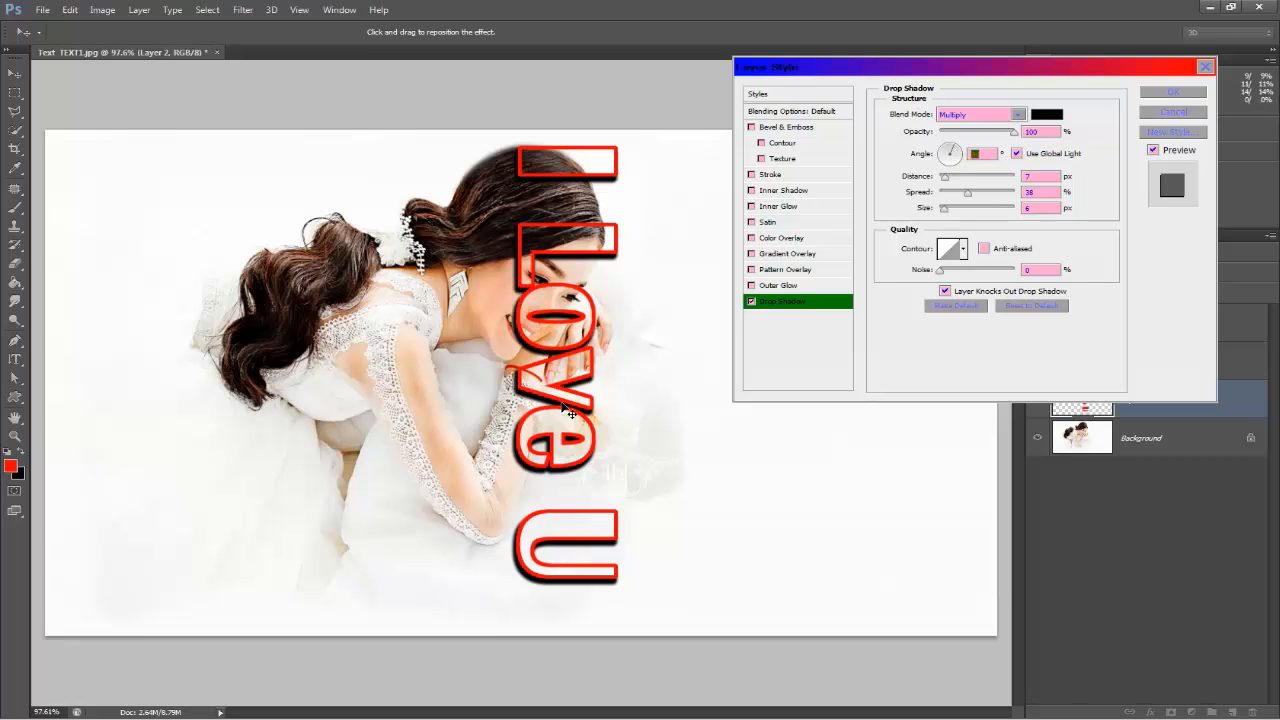
left_click(1188, 93)
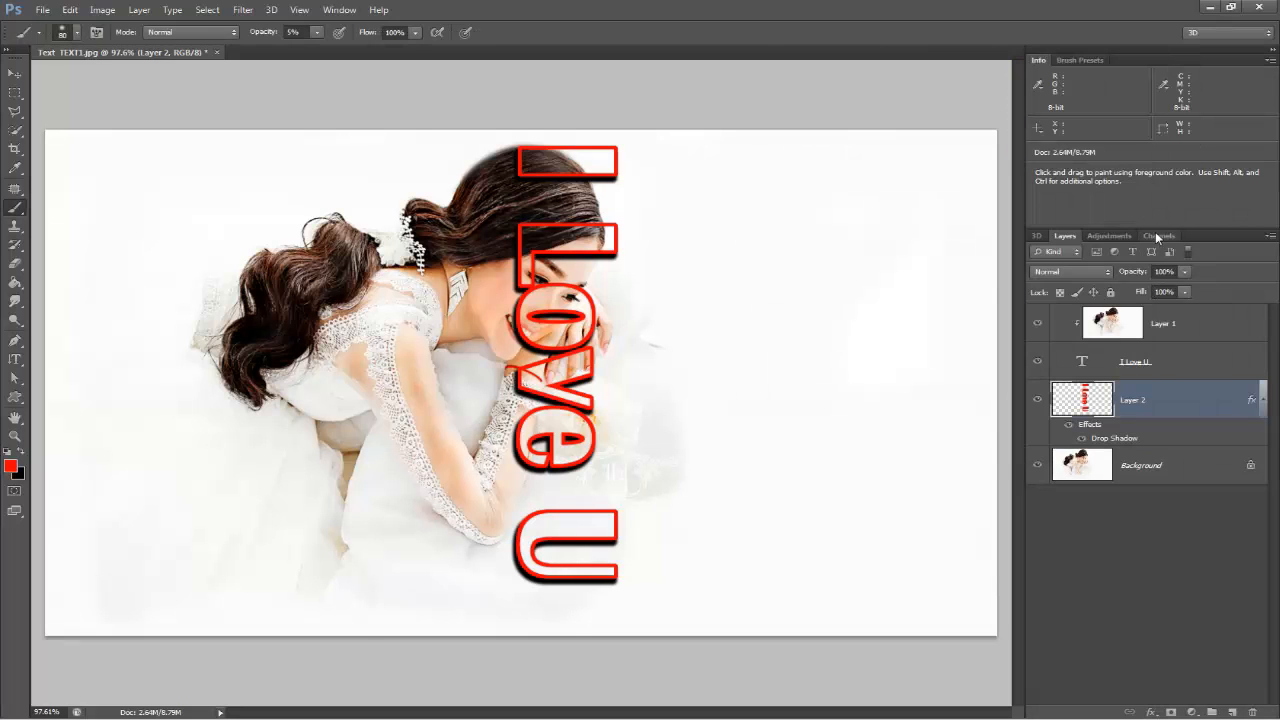
- Select the "I Love U" text layer together with Layer 2 and move both off the woman's face, over her back hair and arm
left_click(1188, 365, "shift")
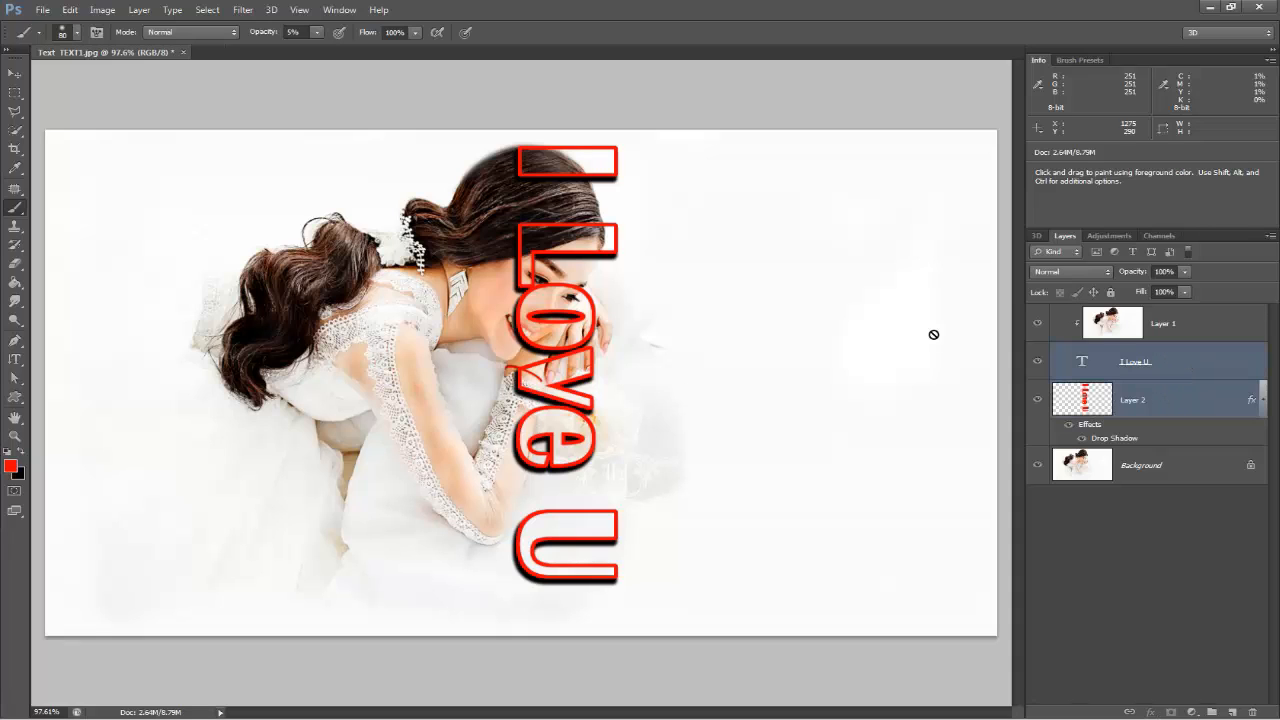
left_click(14, 76)
left_click_drag(566, 345, 440, 356)
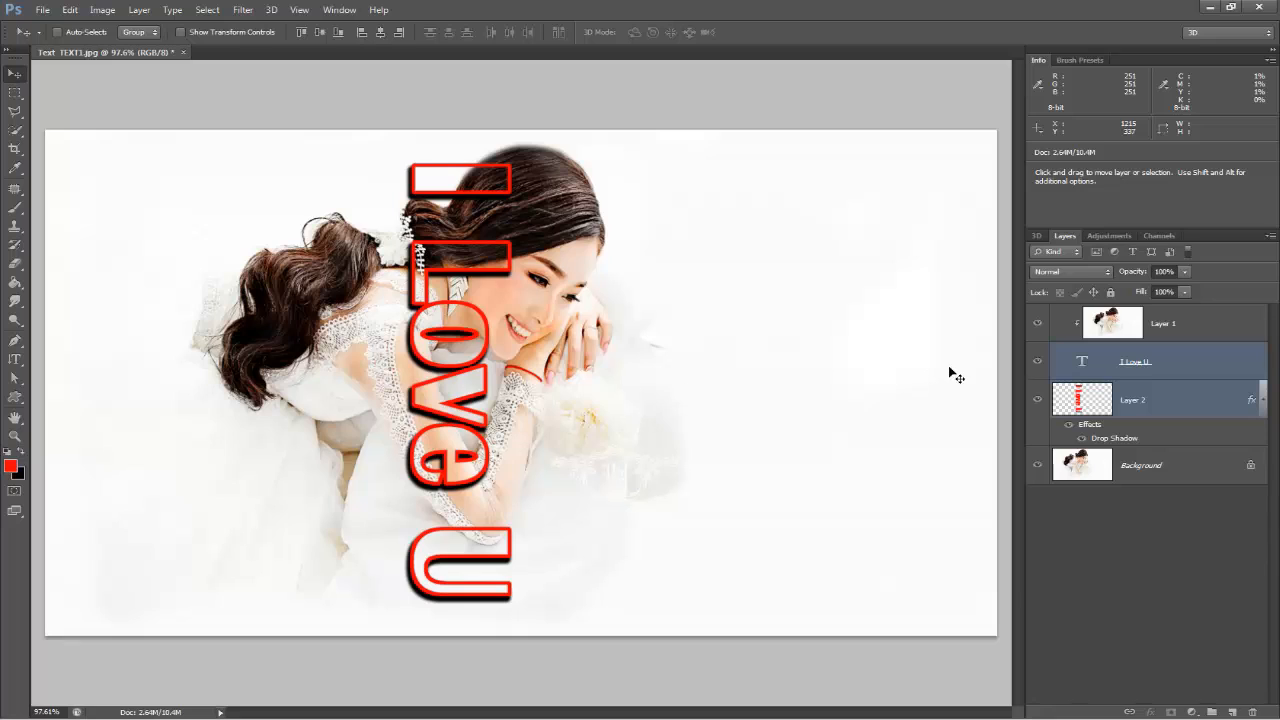
- Reduce the fill of the red outline on Layer 2 to 85%
left_click(1213, 402)
left_click(1185, 292)
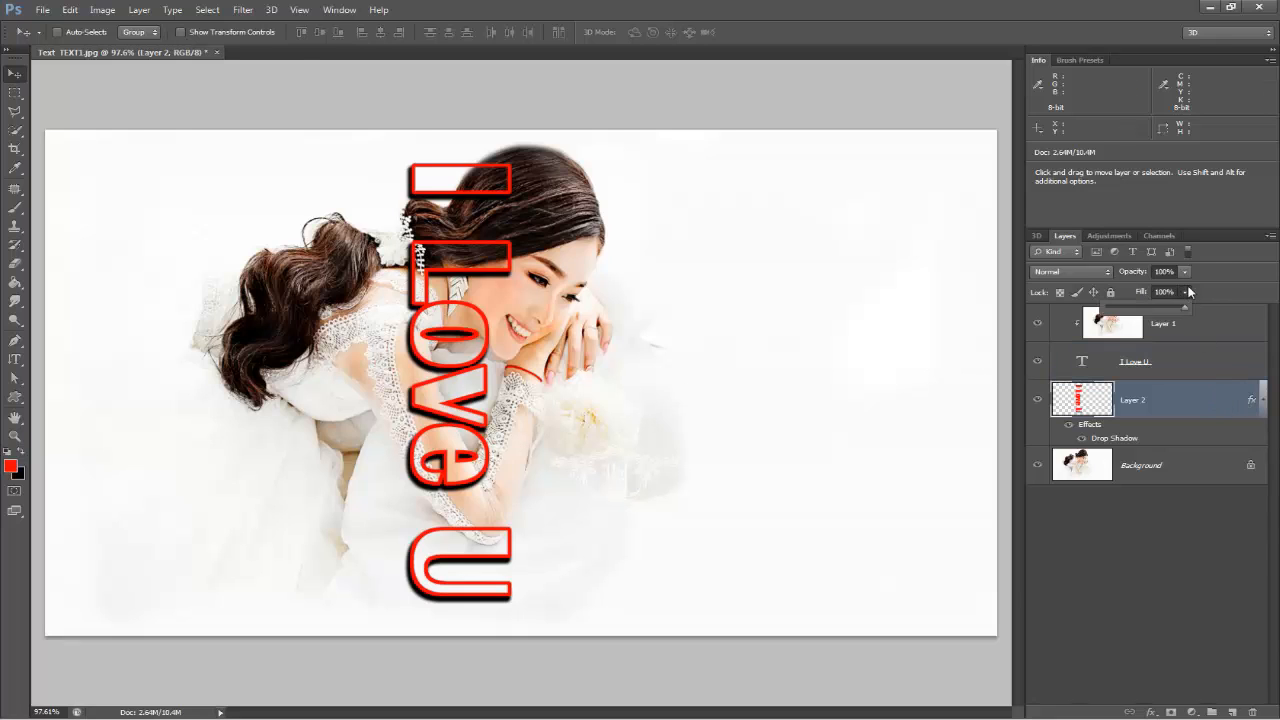
left_click(1152, 310)
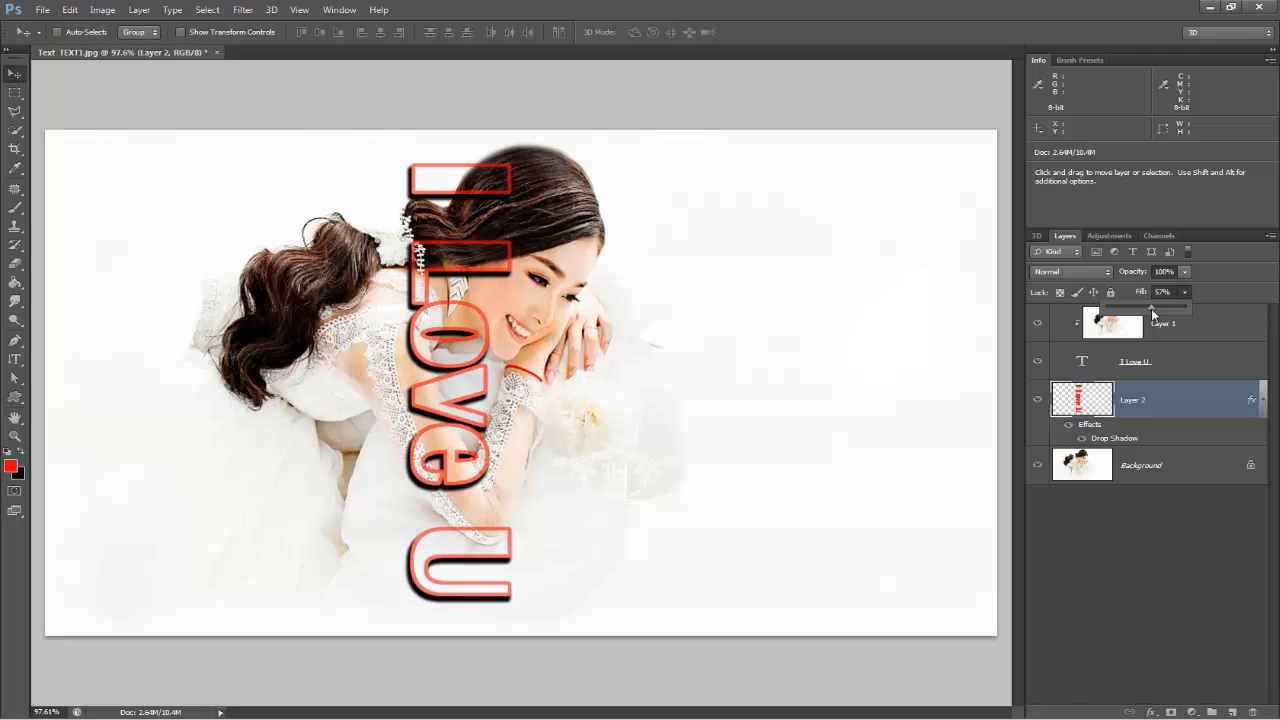
left_click_drag(1155, 308, 1160, 313)
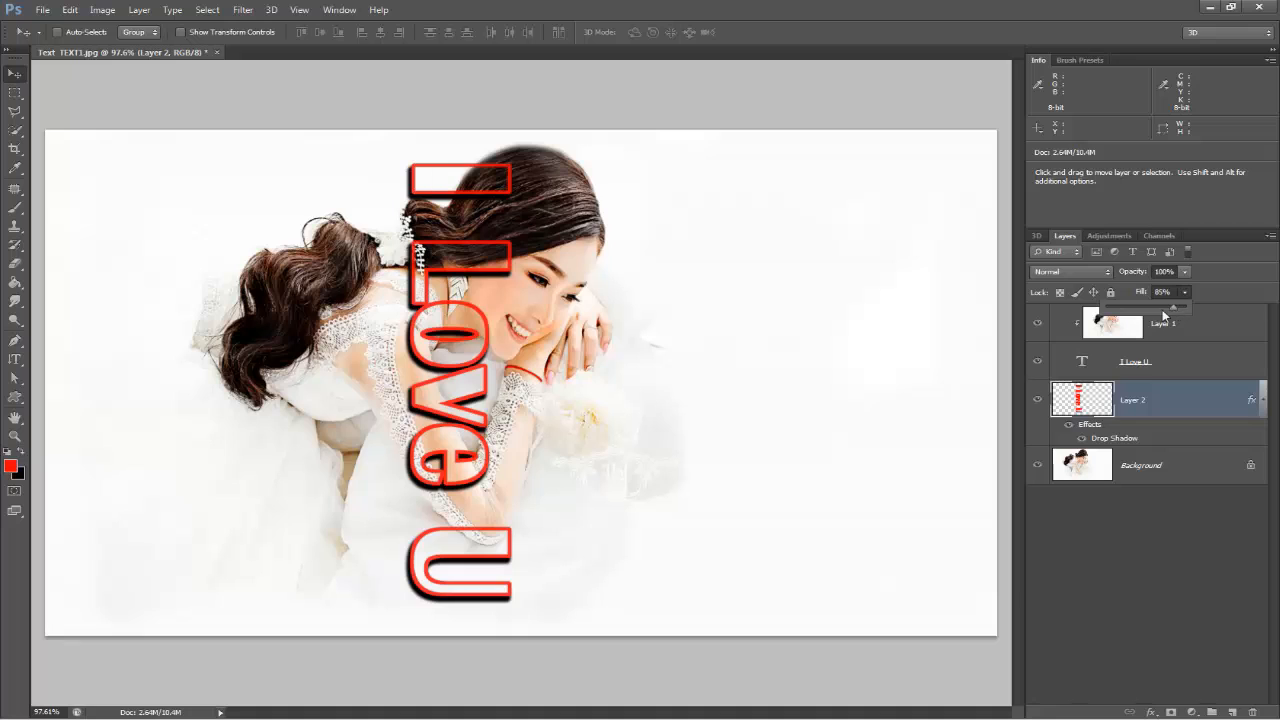
left_click(1189, 290)
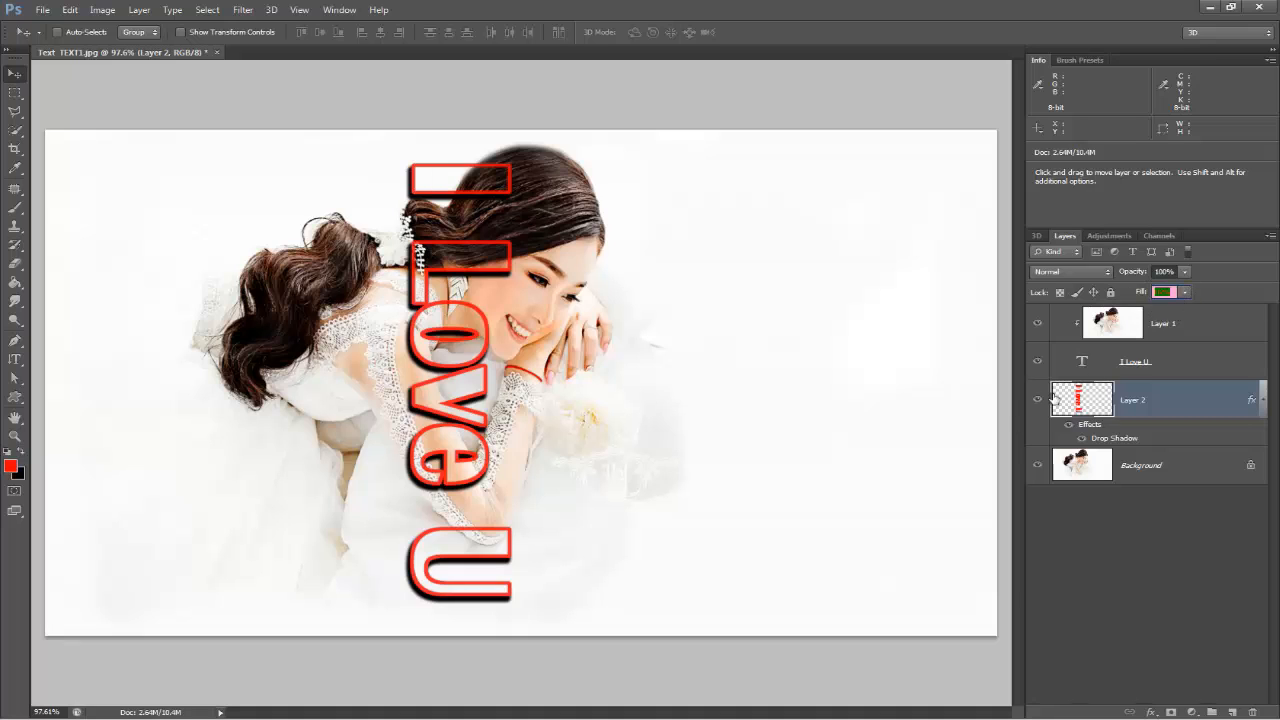